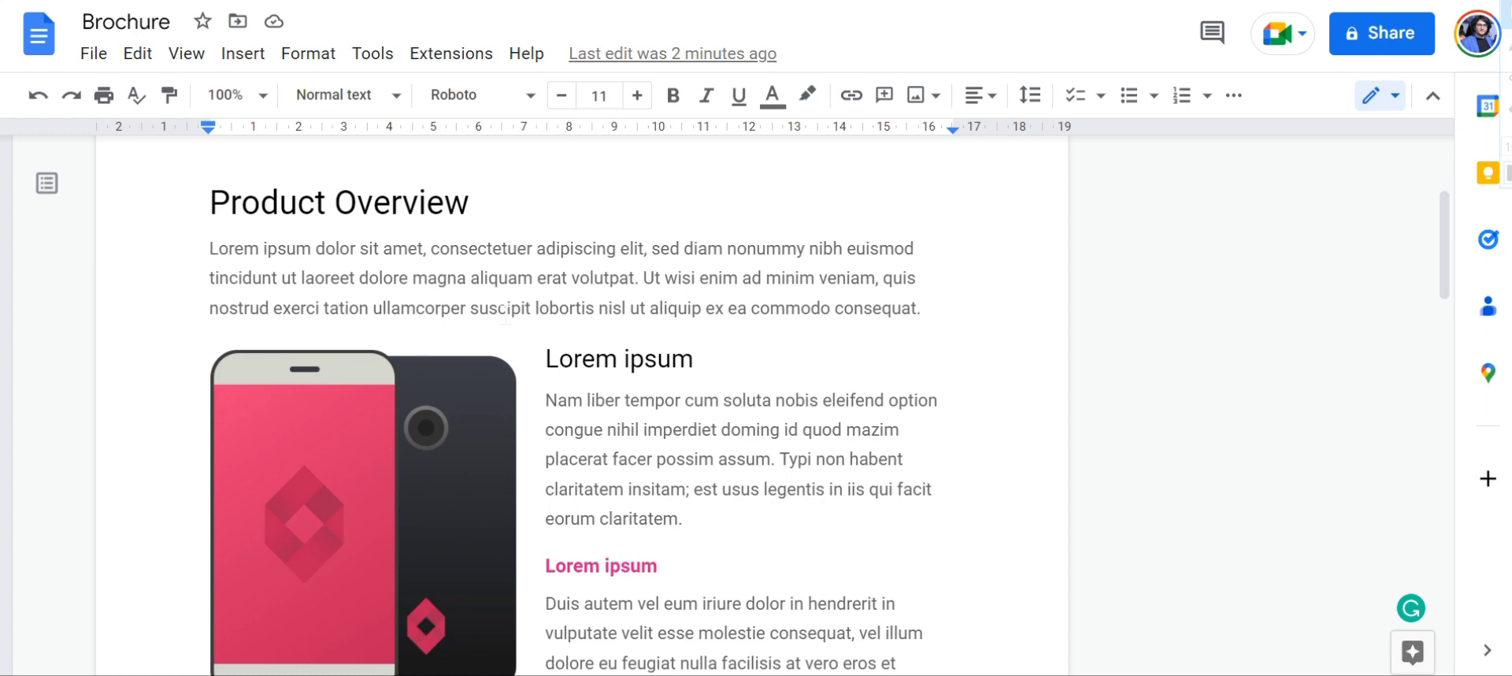
Review both pages of the brochure, test-selecting the opening text and the page 2 paragraphs.
scroll(329, 251, up, 3)
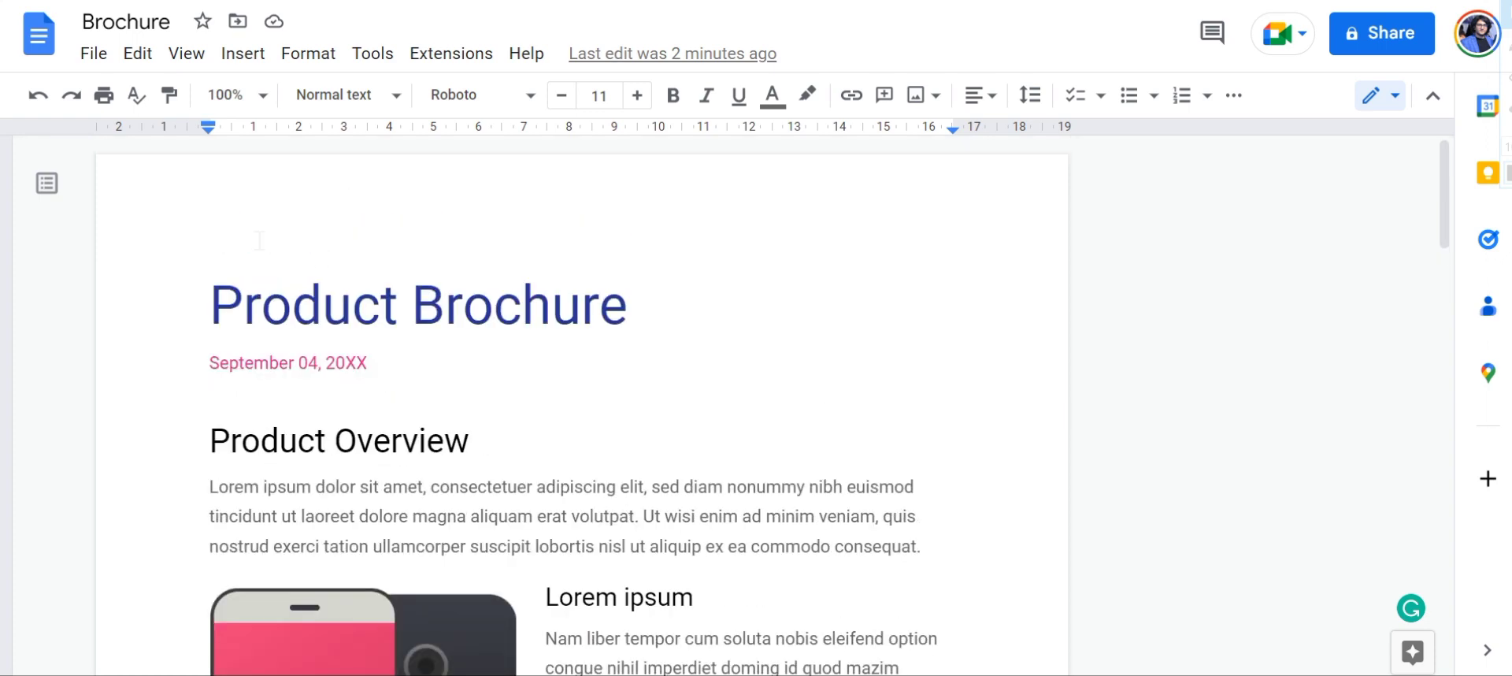
drag(198, 296, 759, 486)
scroll(285, 359, down, 2)
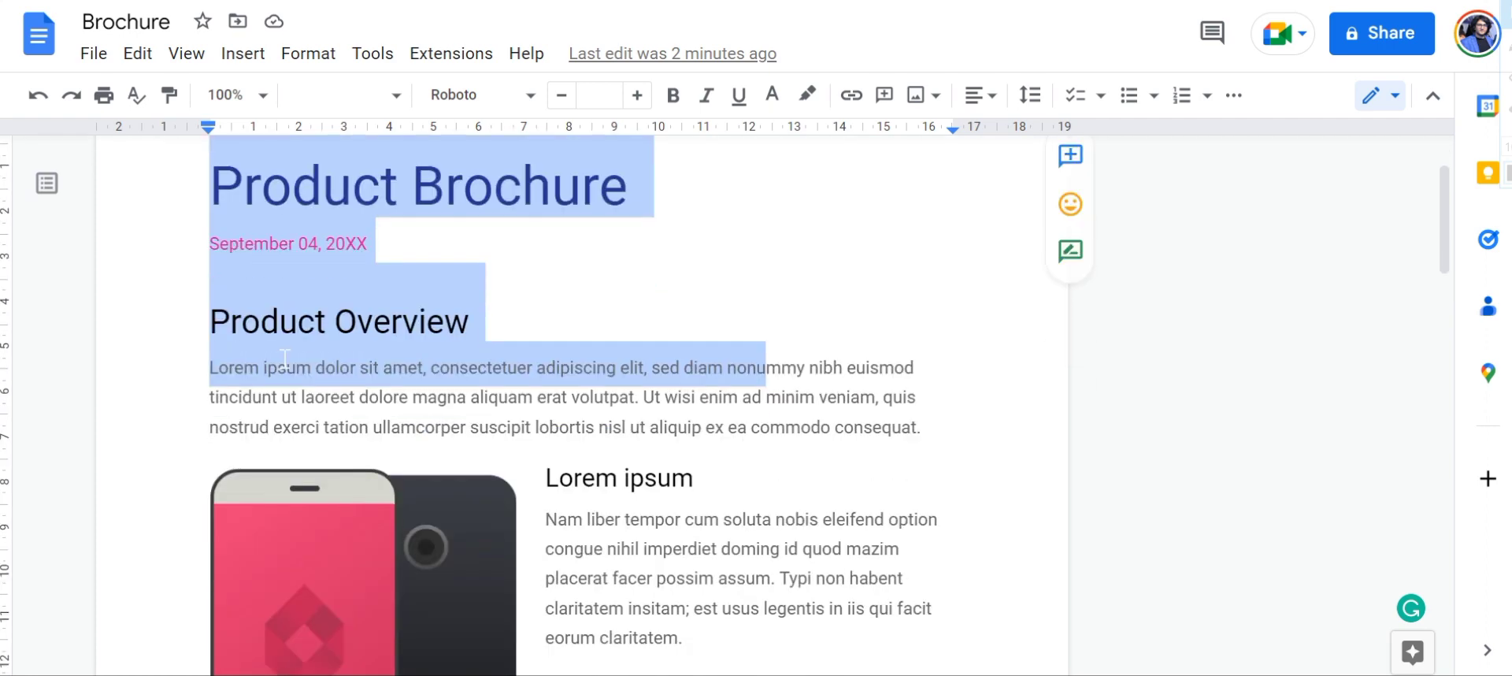
click(286, 364)
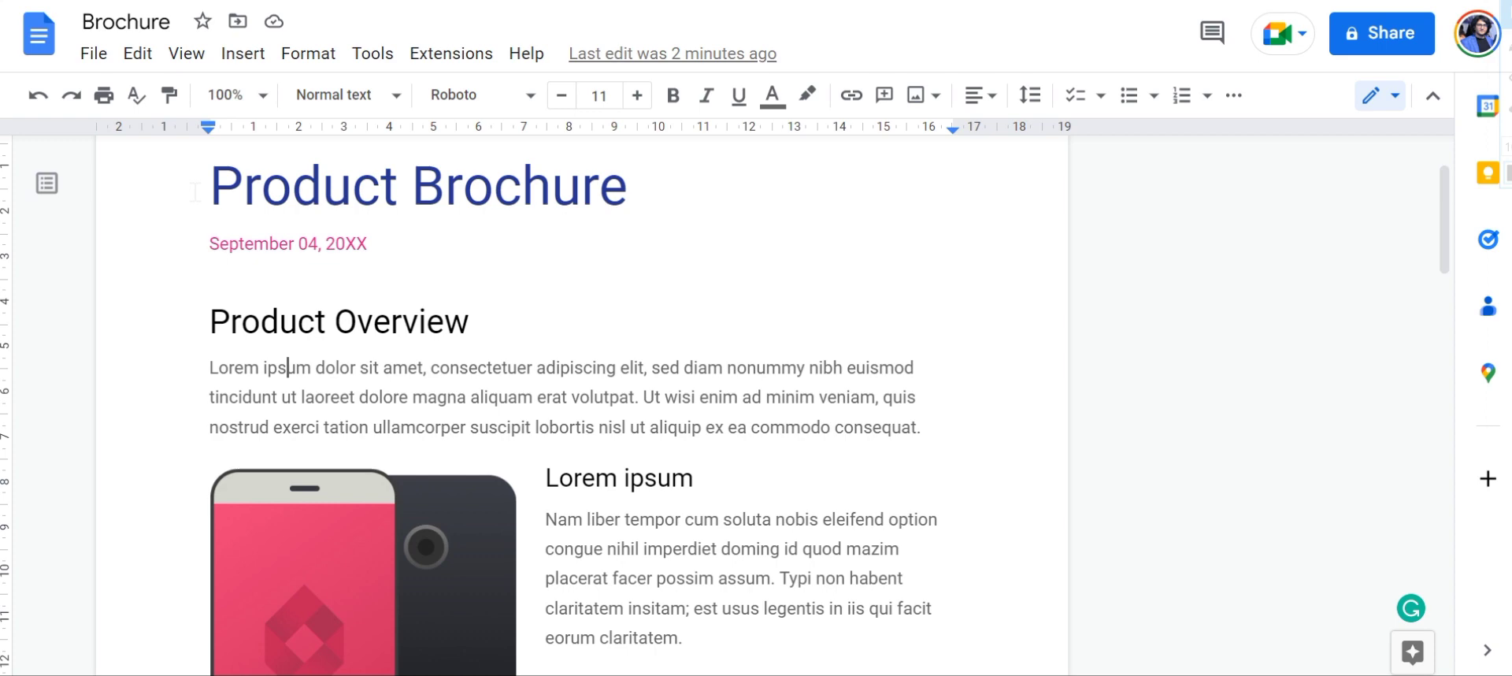
scroll(372, 226, down, 2)
scroll(640, 374, down, 10)
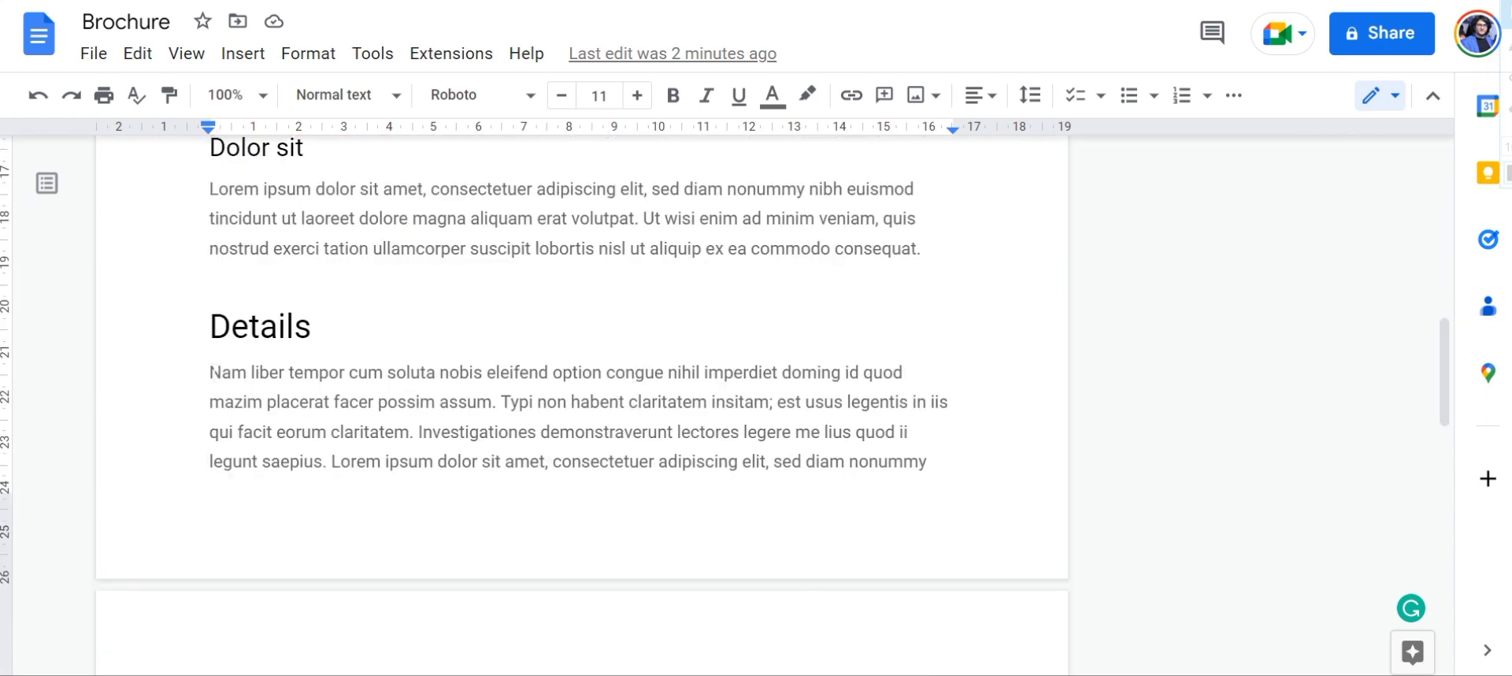
scroll(196, 368, down, 2)
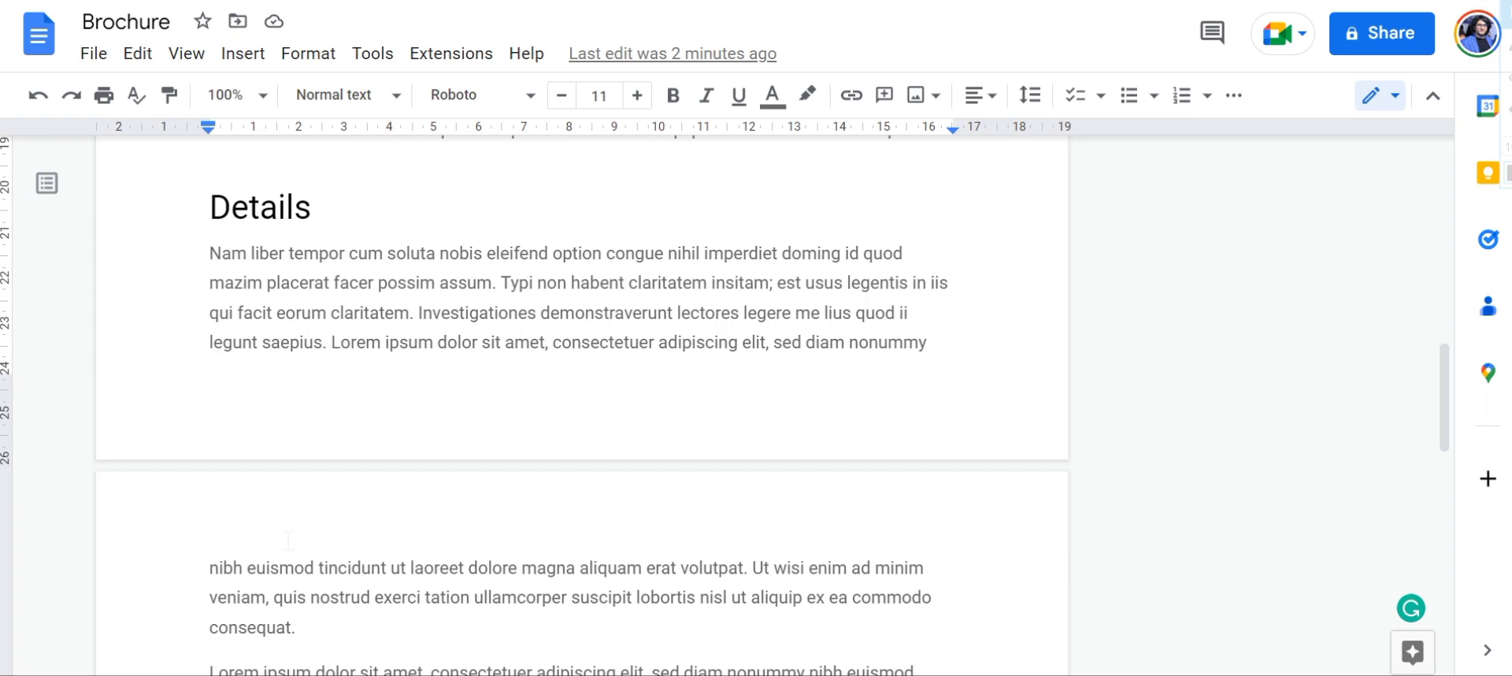
scroll(288, 540, down, 2)
drag(197, 442, 669, 457)
scroll(439, 465, down, 3)
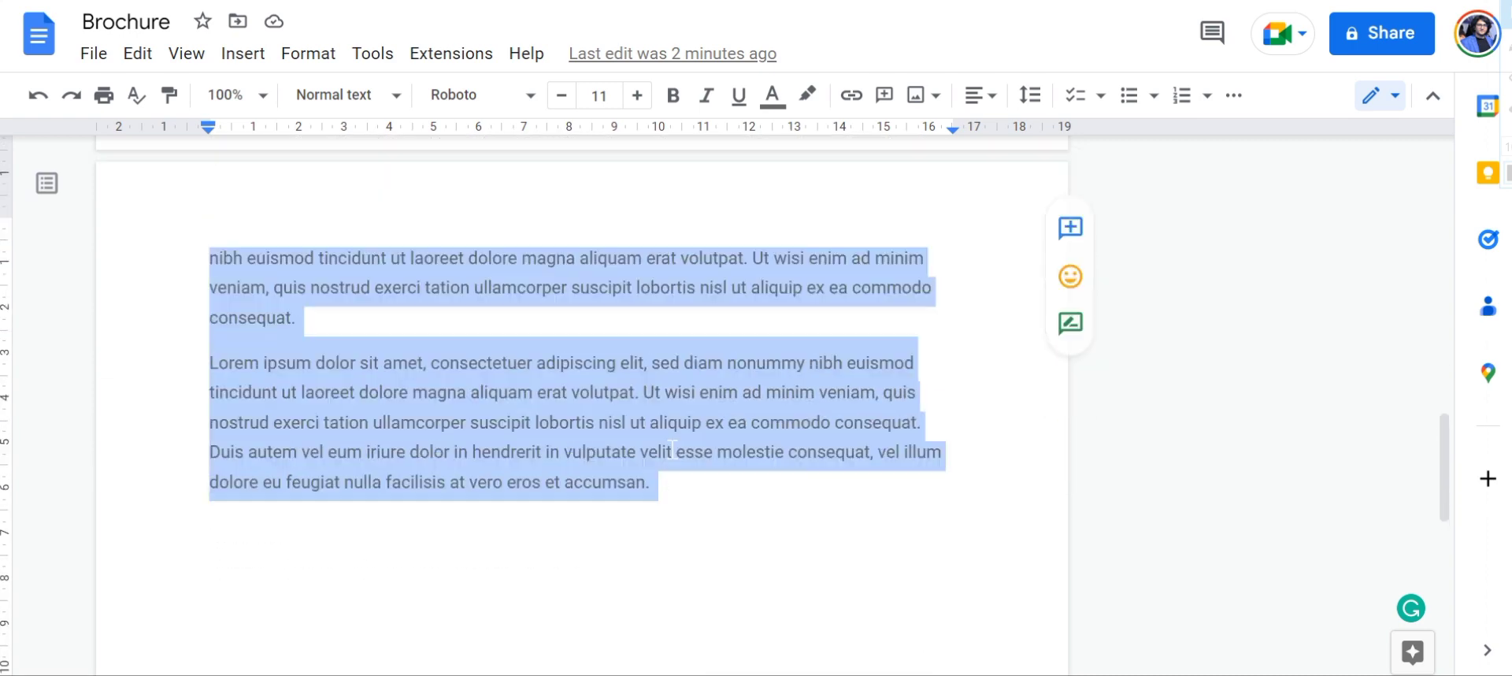
scroll(672, 450, up, 4)
click(590, 293)
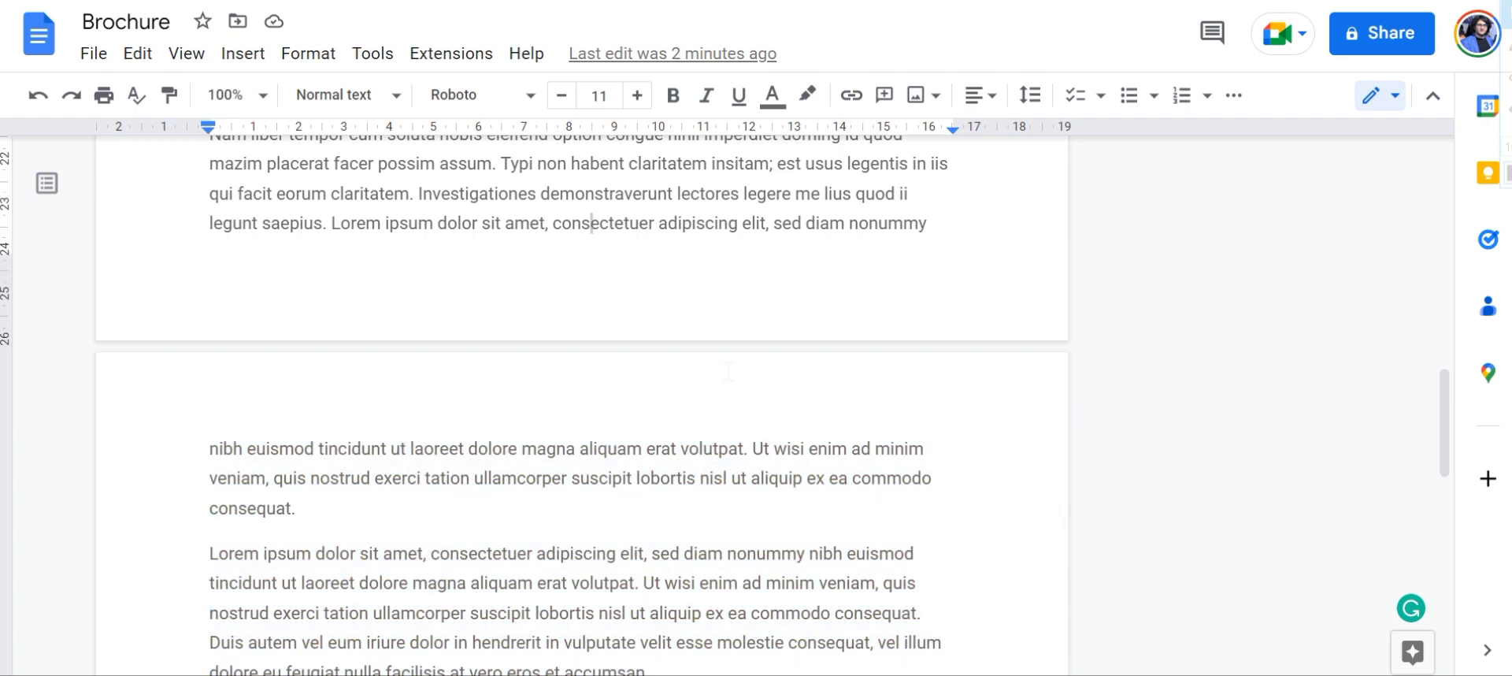
scroll(591, 293, up, 10)
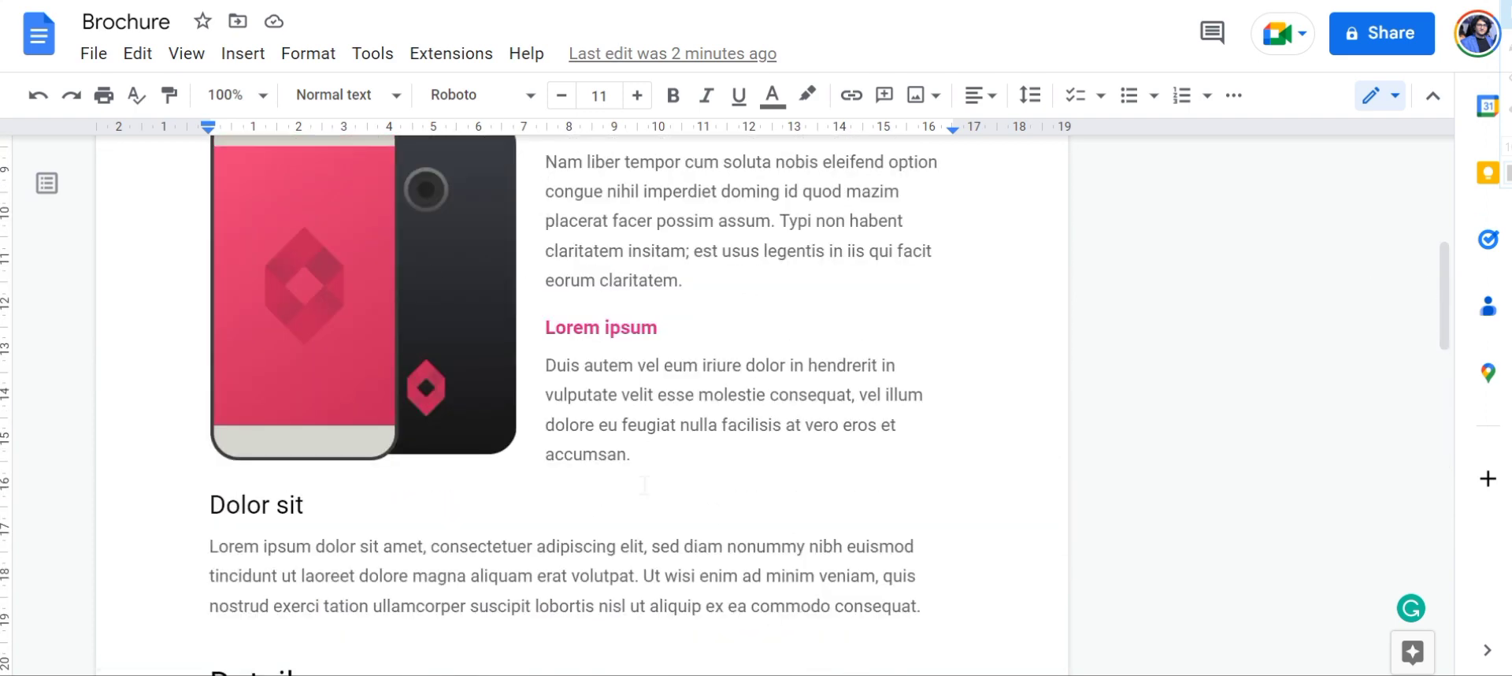
scroll(713, 526, up, 6)
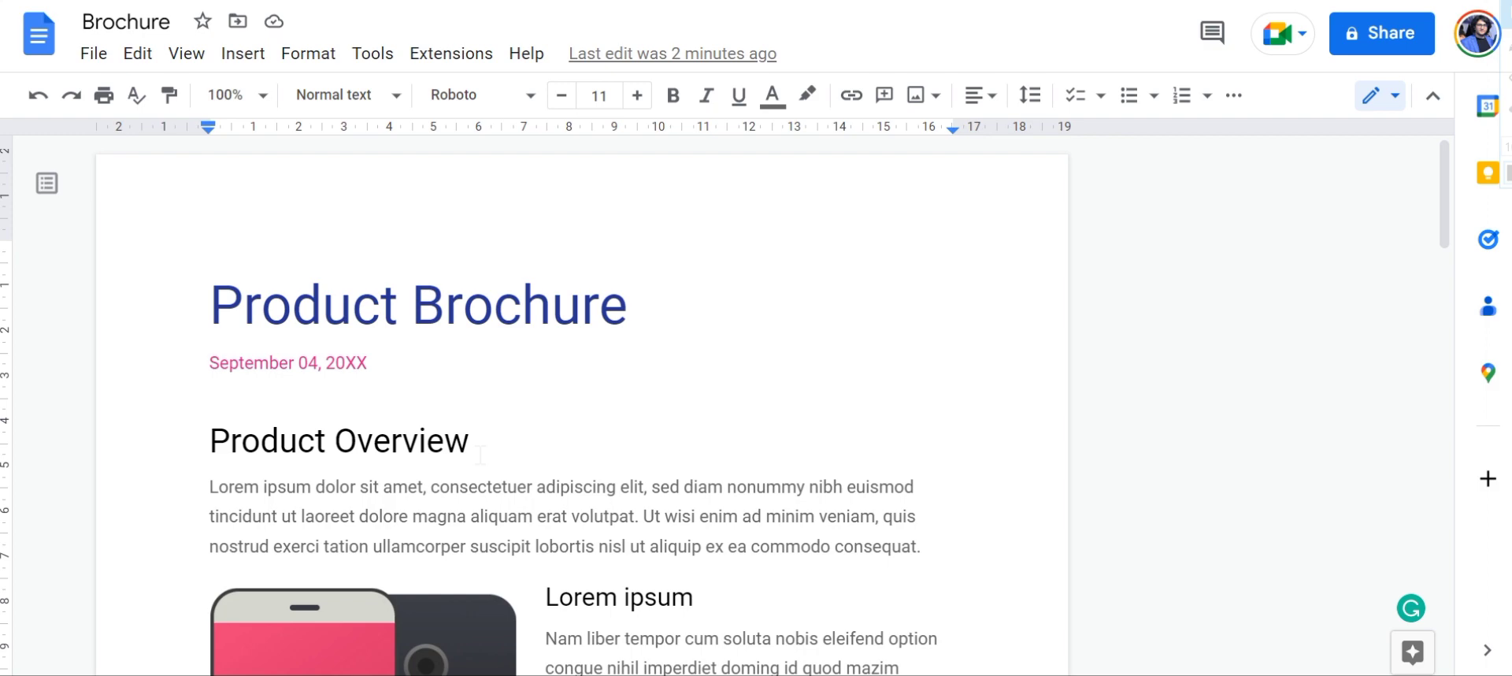
scroll(480, 455, down, 6)
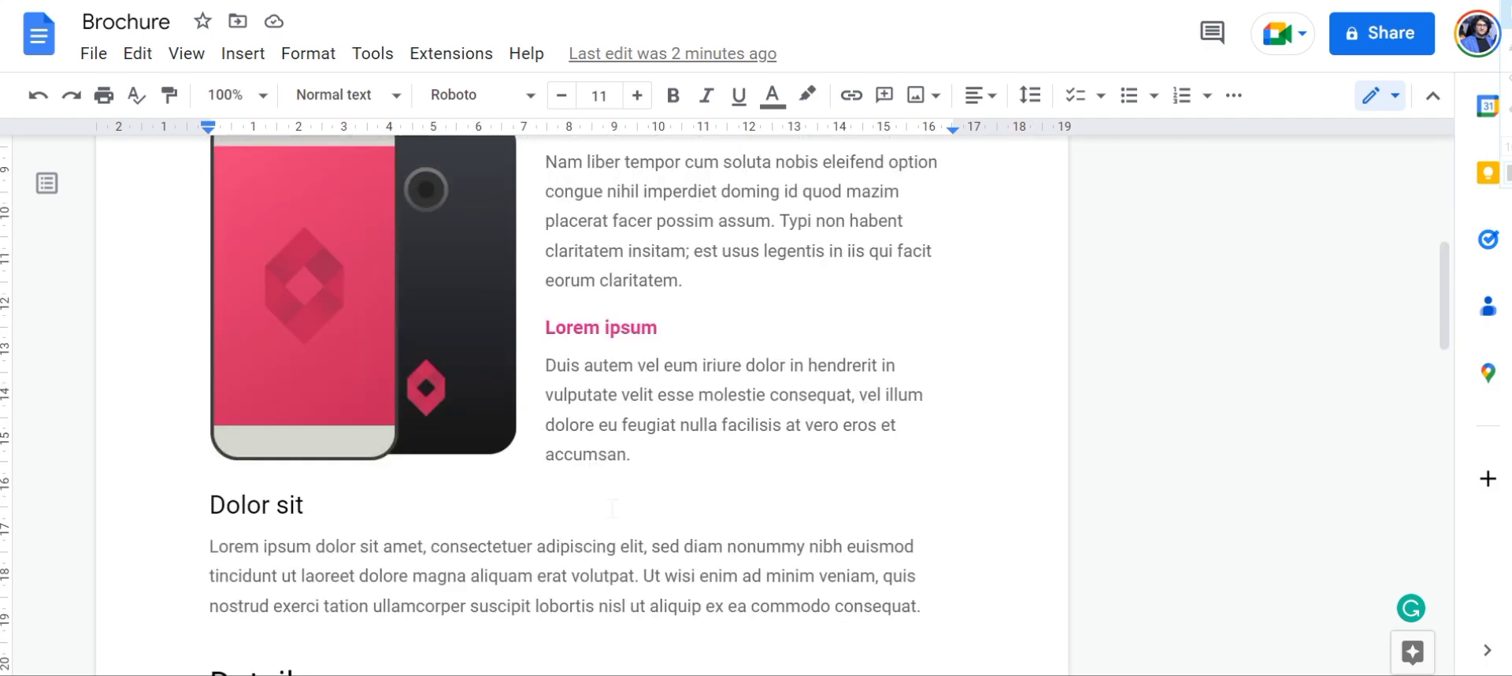
scroll(613, 508, down, 10)
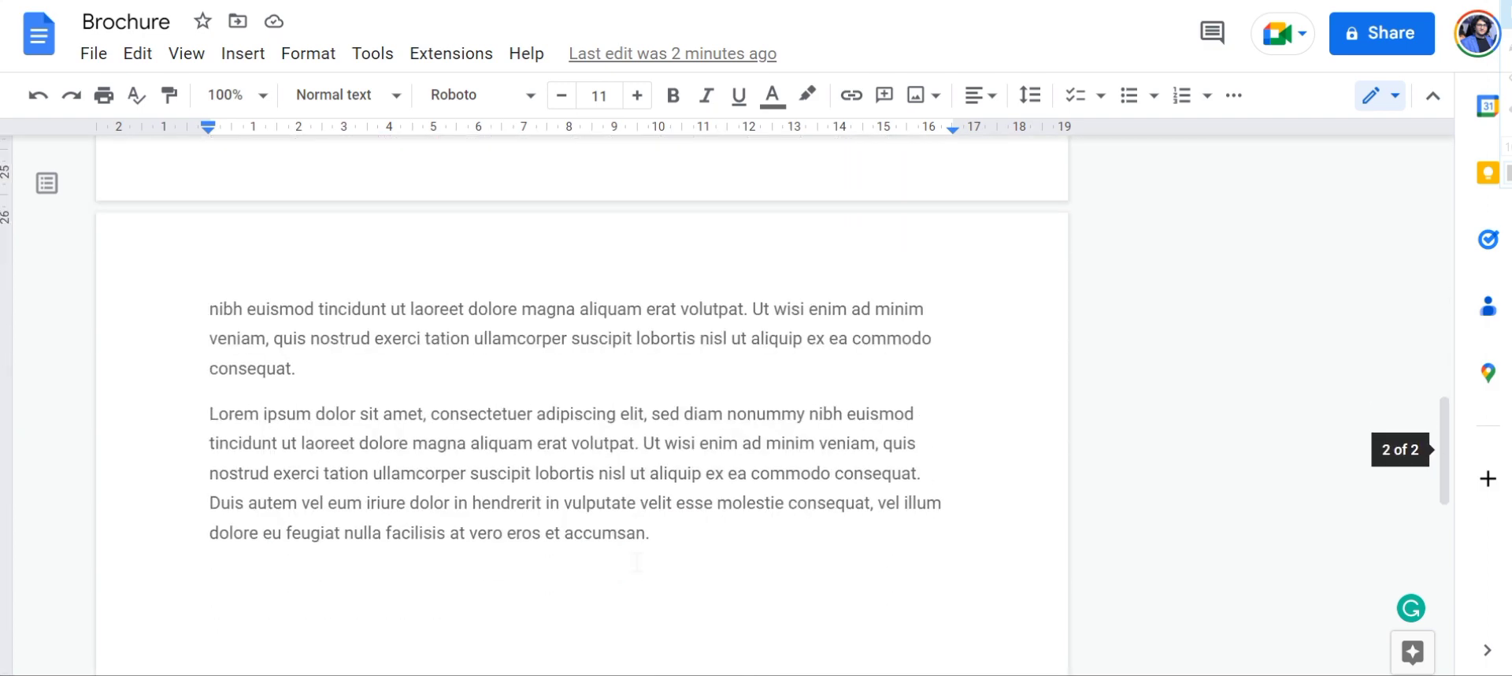
scroll(637, 563, down, 1)
Select the whole brochure text and set its line spacing to Single.
click(688, 448)
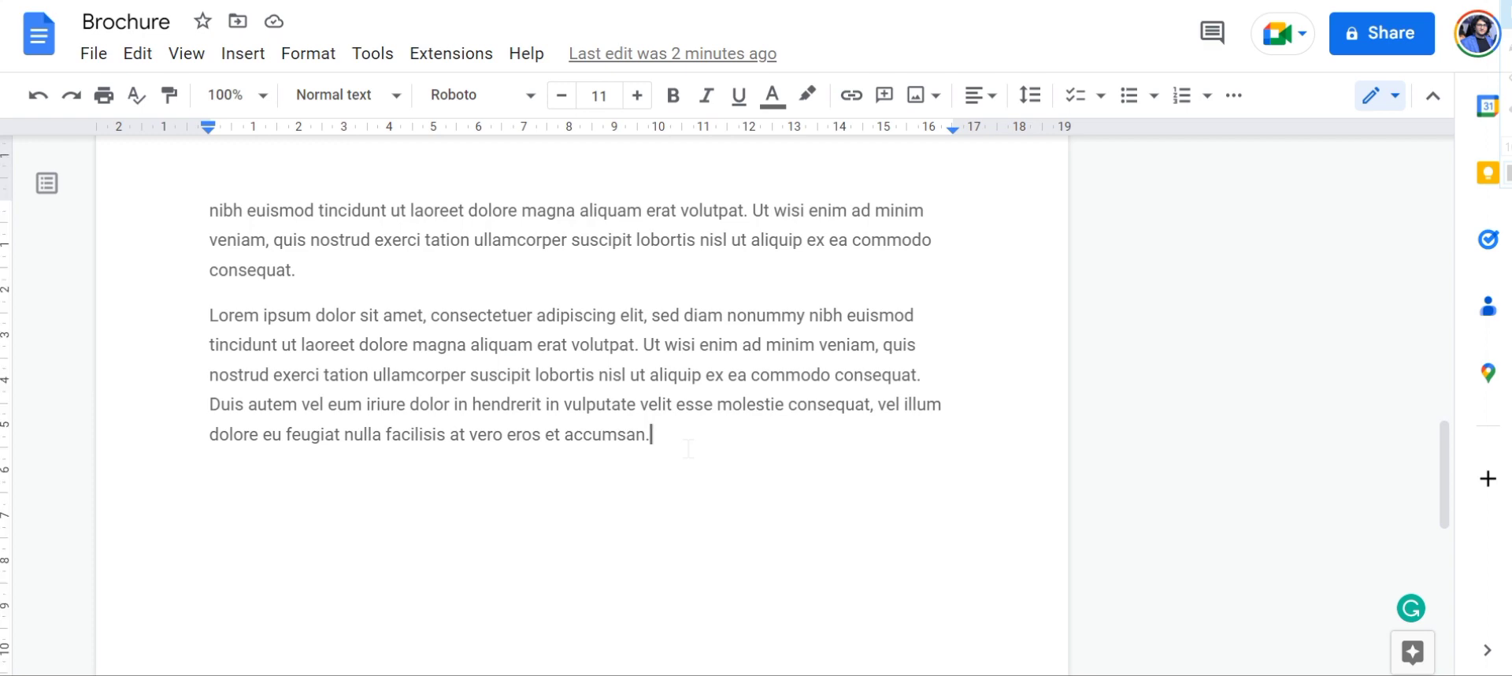
drag(688, 448, 209, 206)
drag(169, 93, 189, 33)
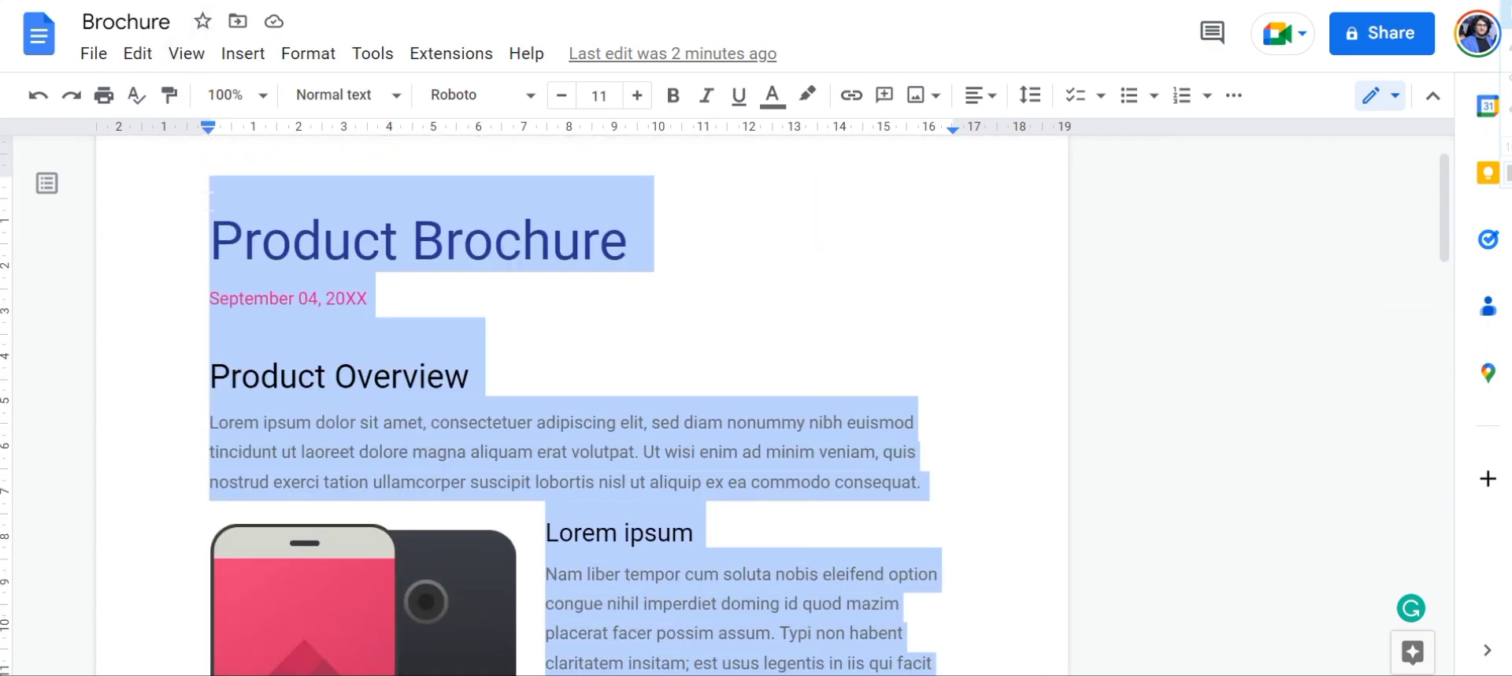
scroll(494, 368, down, 8)
scroll(494, 368, down, 4)
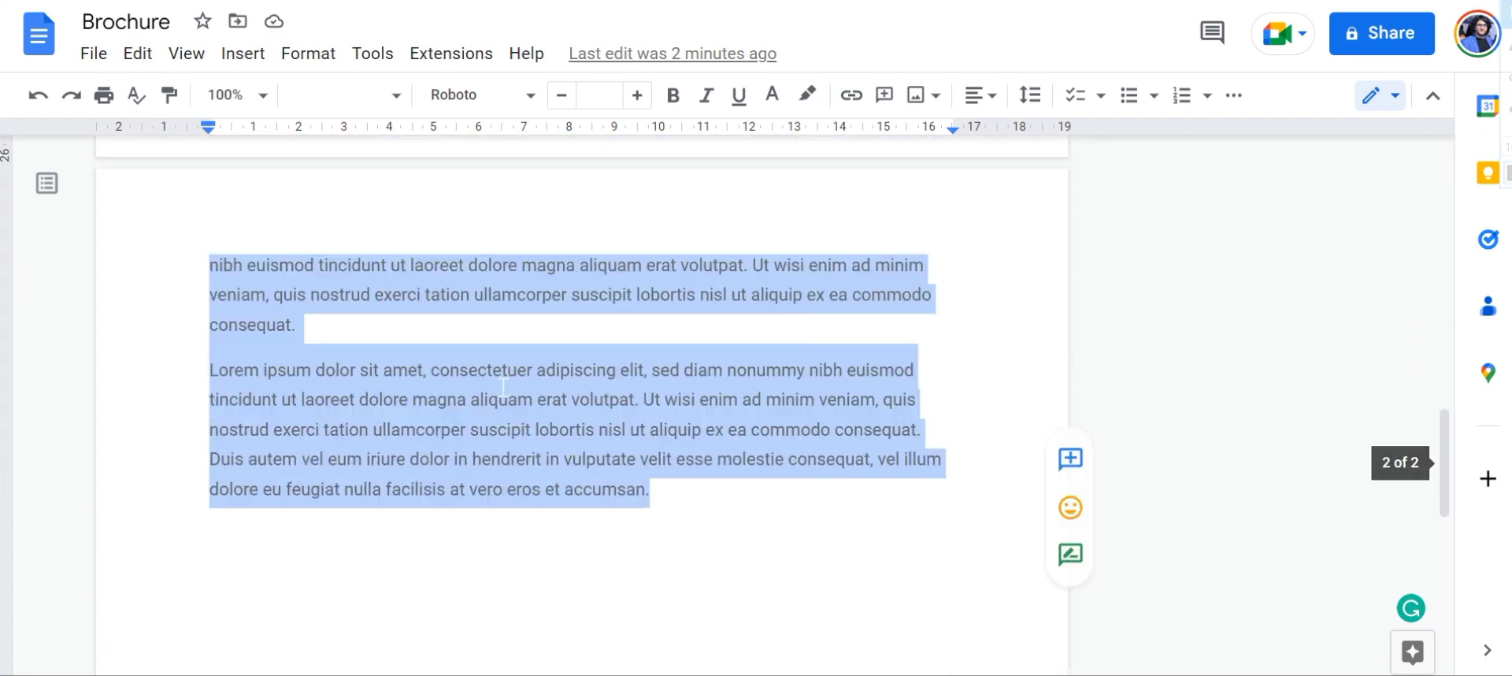
click(1030, 96)
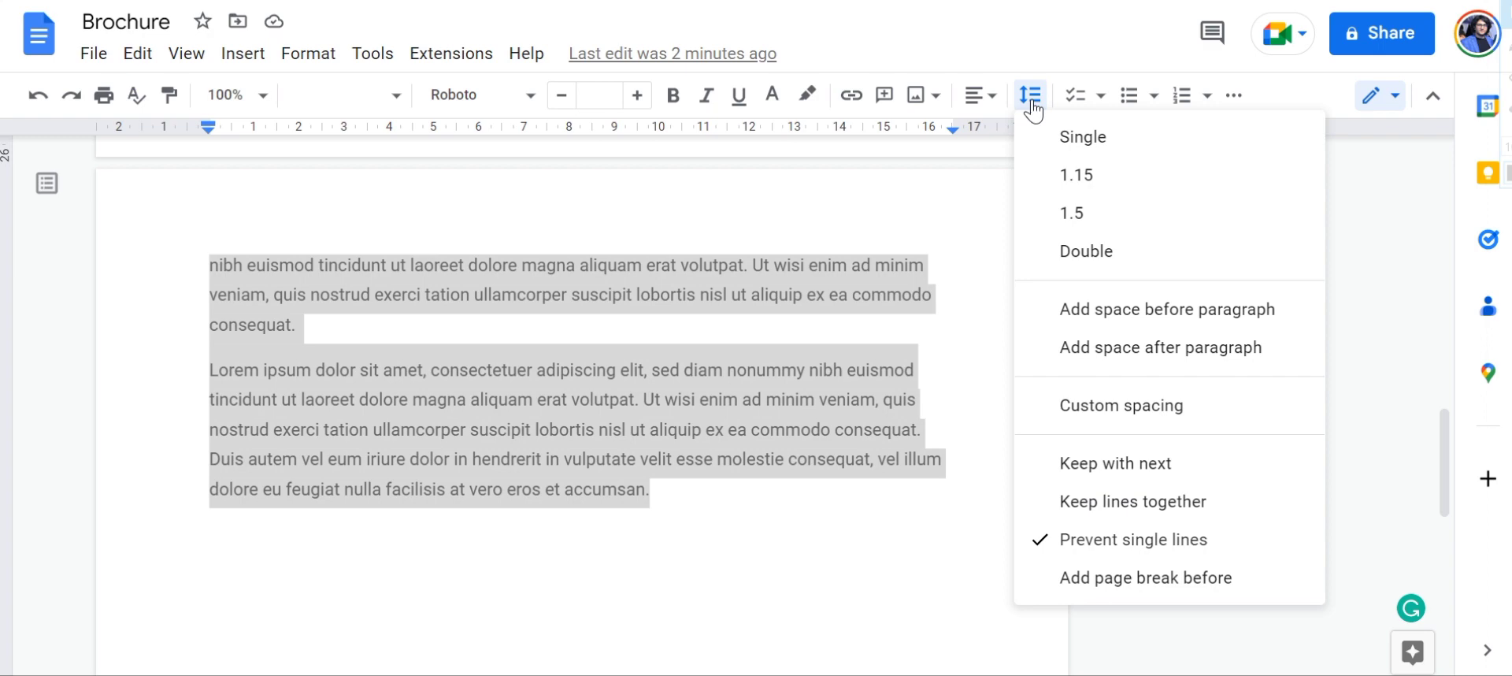
click(1071, 145)
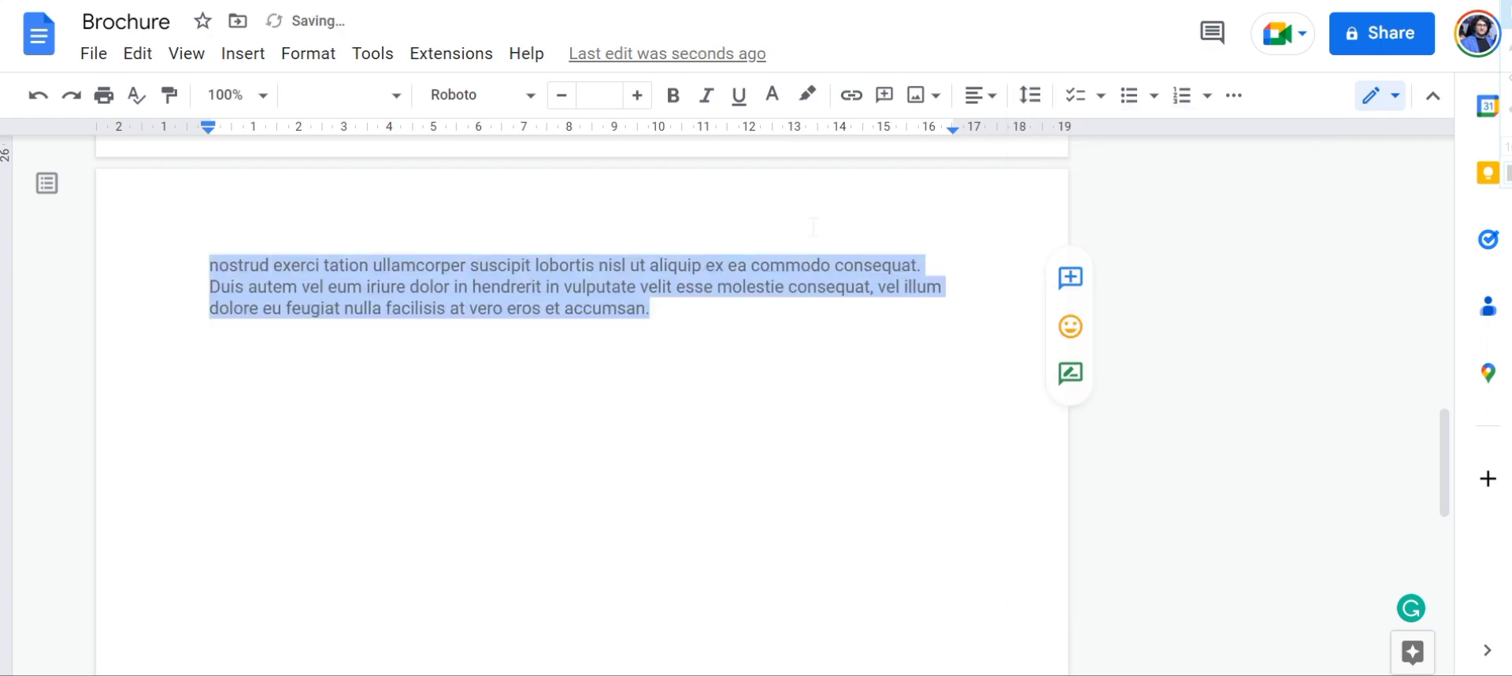
scroll(718, 317, up, 15)
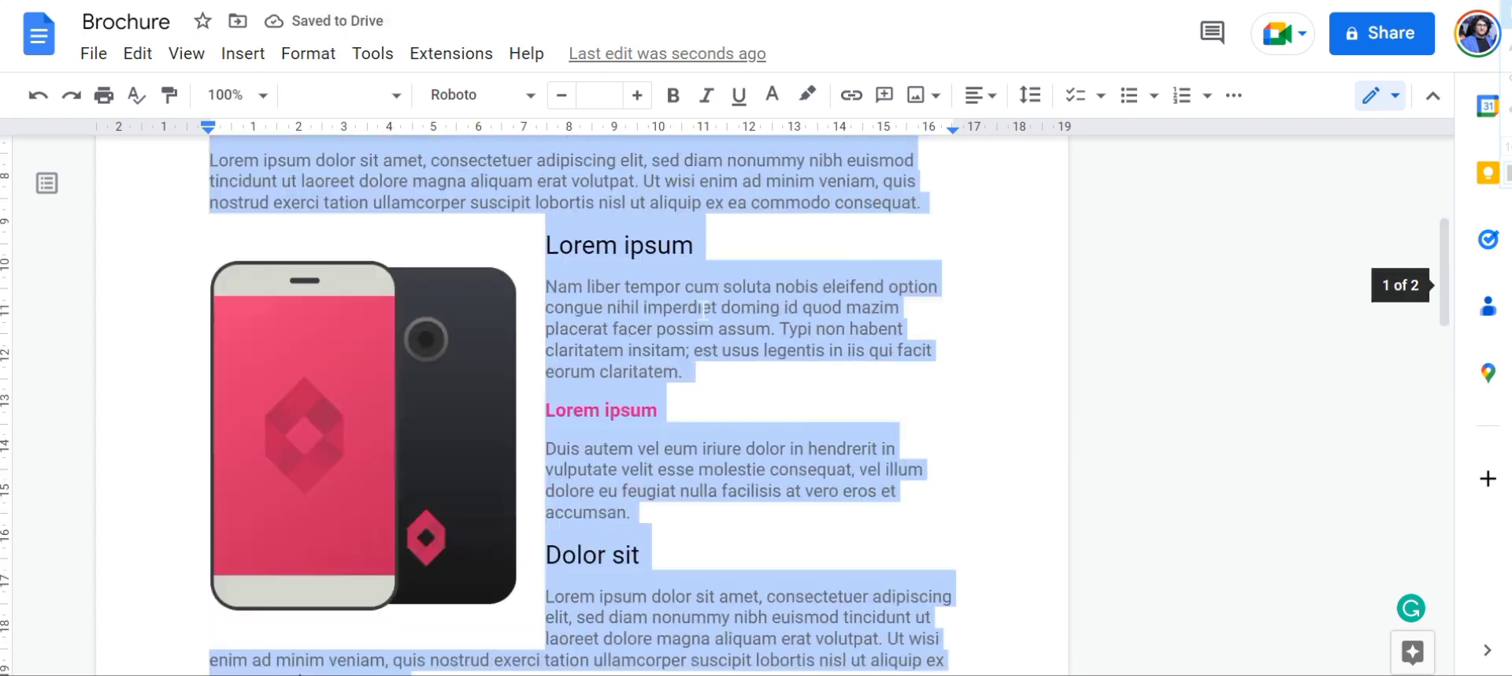
scroll(460, 262, down, 10)
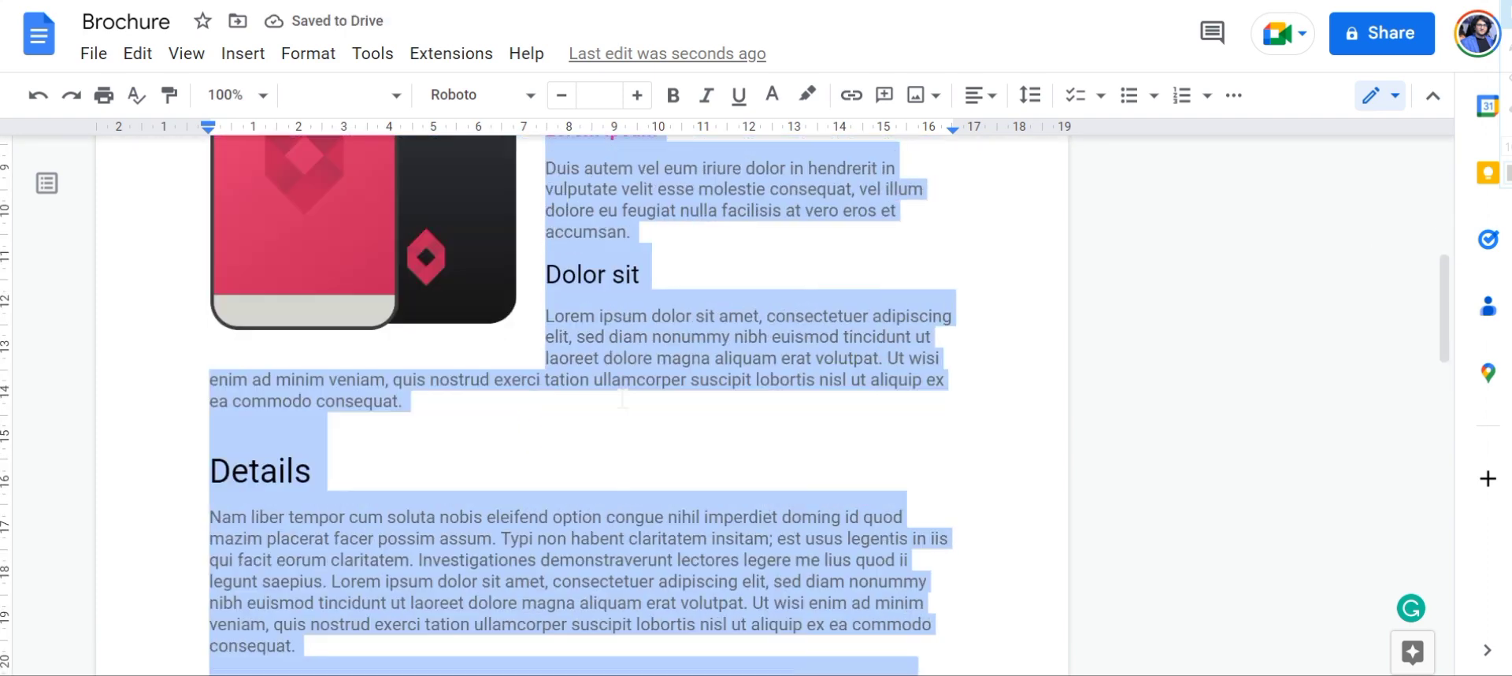
Check which text still spills onto page 2 by selecting the leftover paragraph.
click(661, 434)
scroll(738, 547, down, 3)
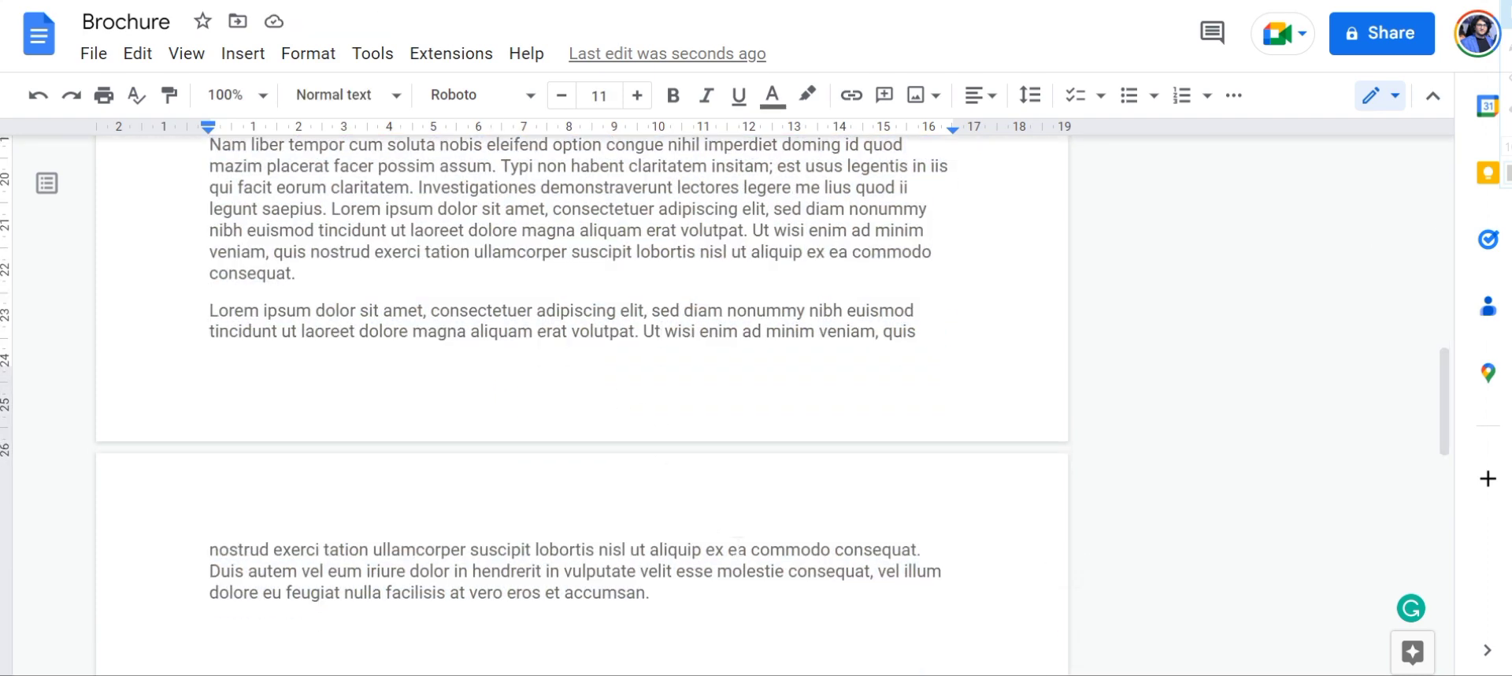
drag(651, 491, 218, 415)
click(394, 230)
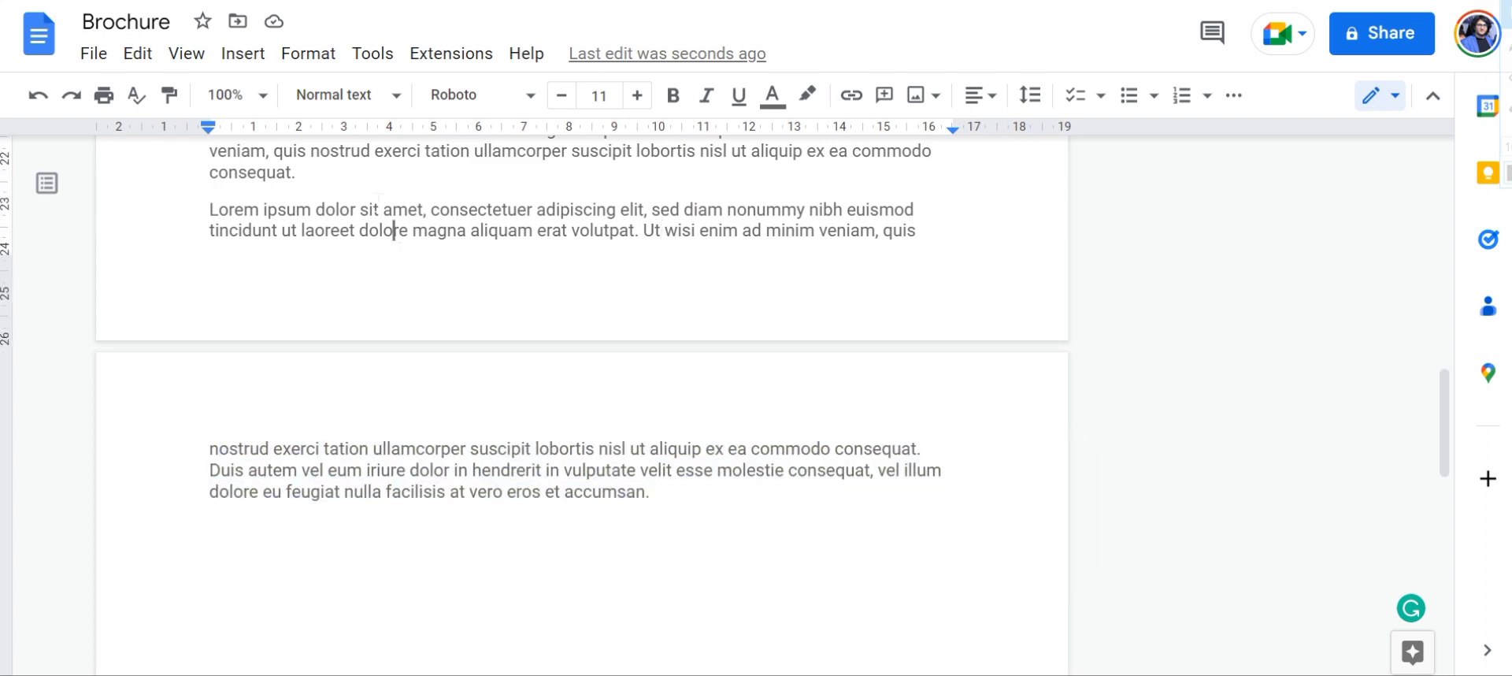
scroll(402, 271, up, 10)
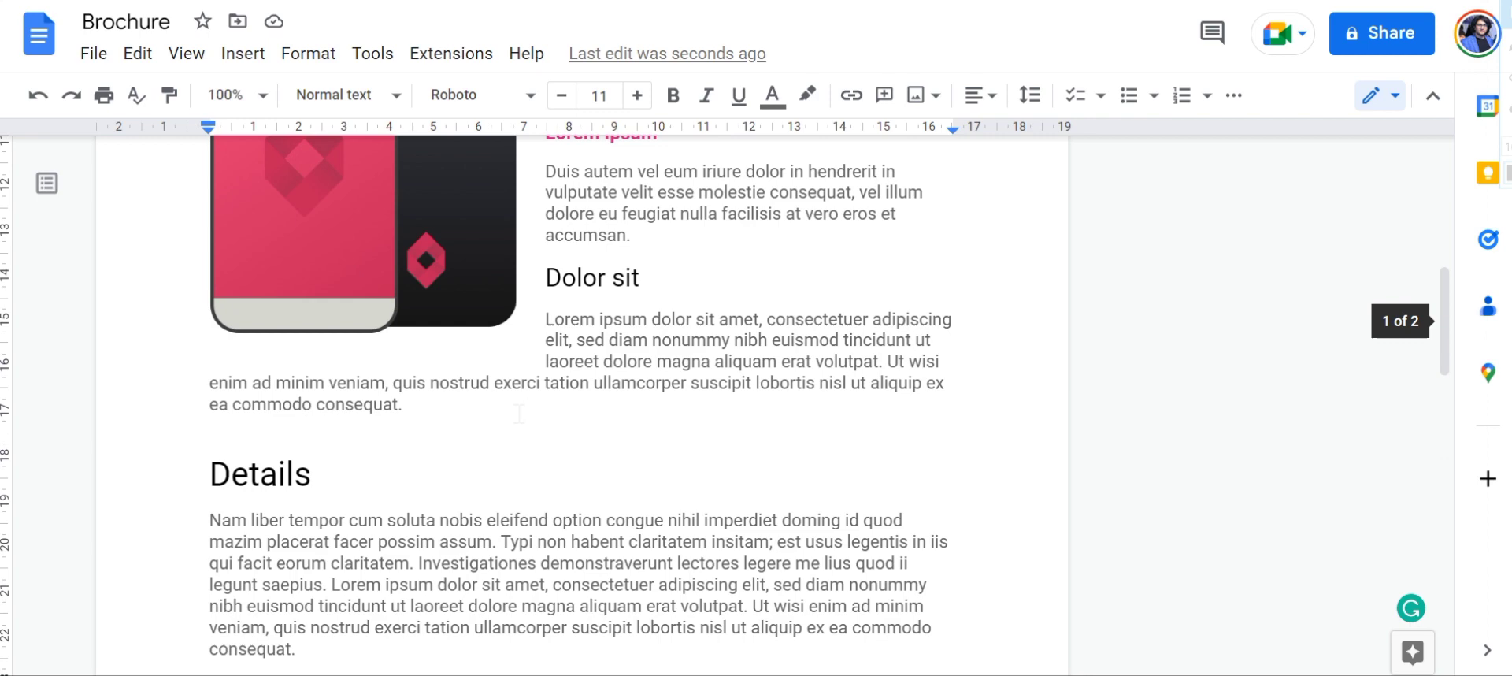
scroll(520, 414, down, 14)
scroll(714, 441, up, 3)
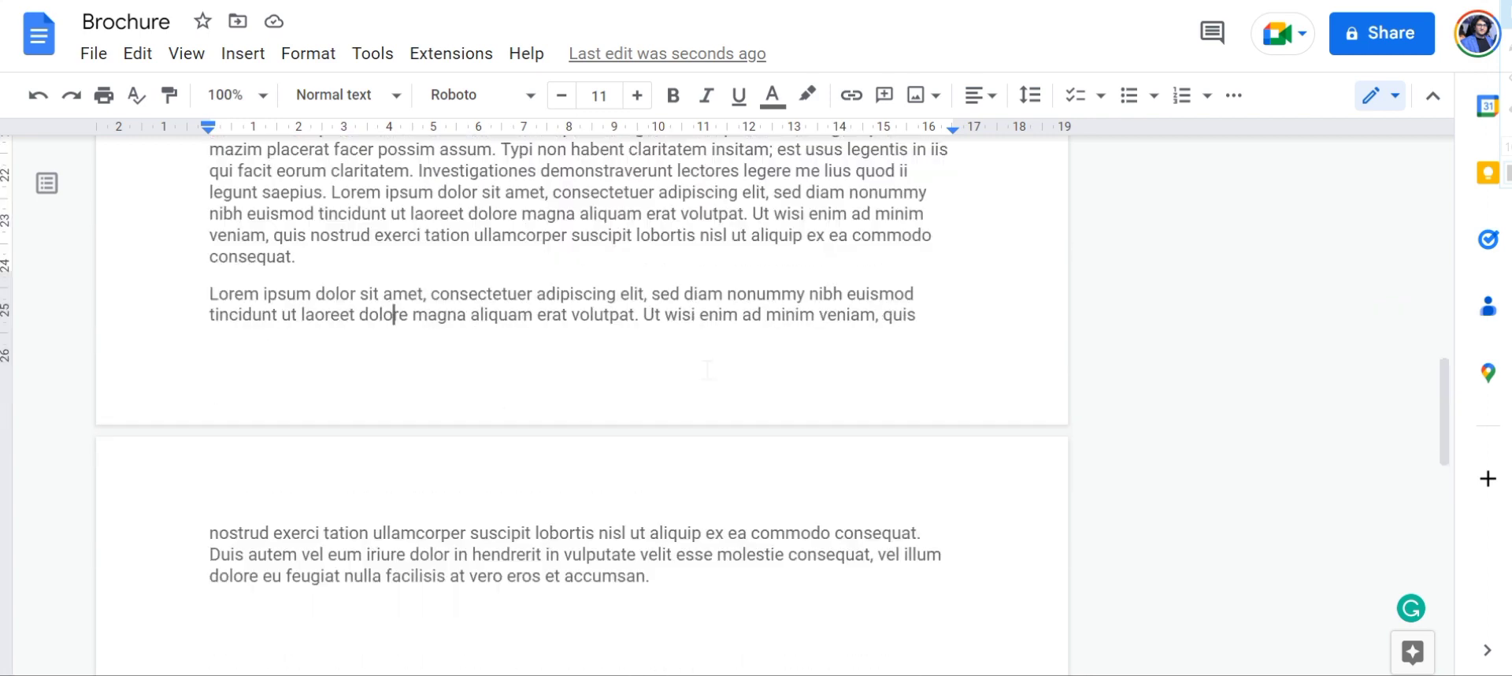
scroll(713, 441, down, 3)
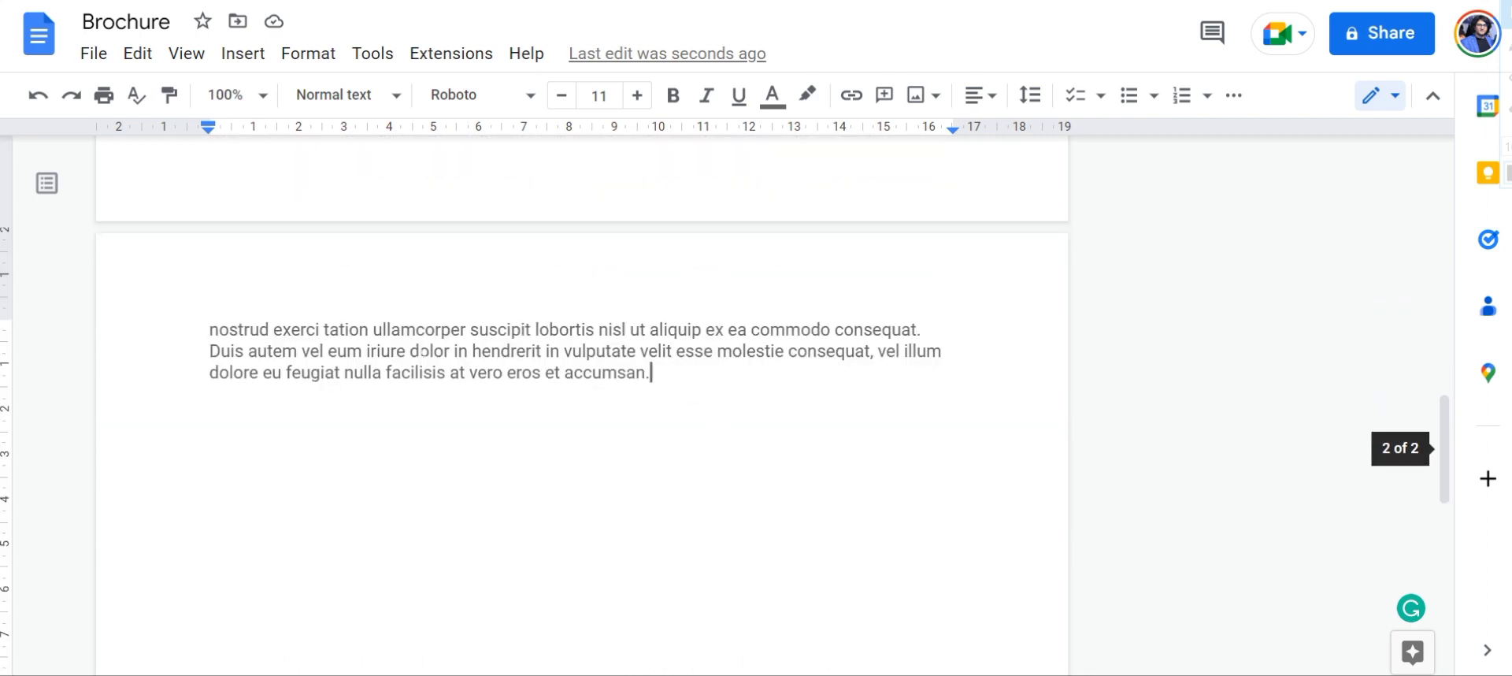
drag(651, 373, 208, 330)
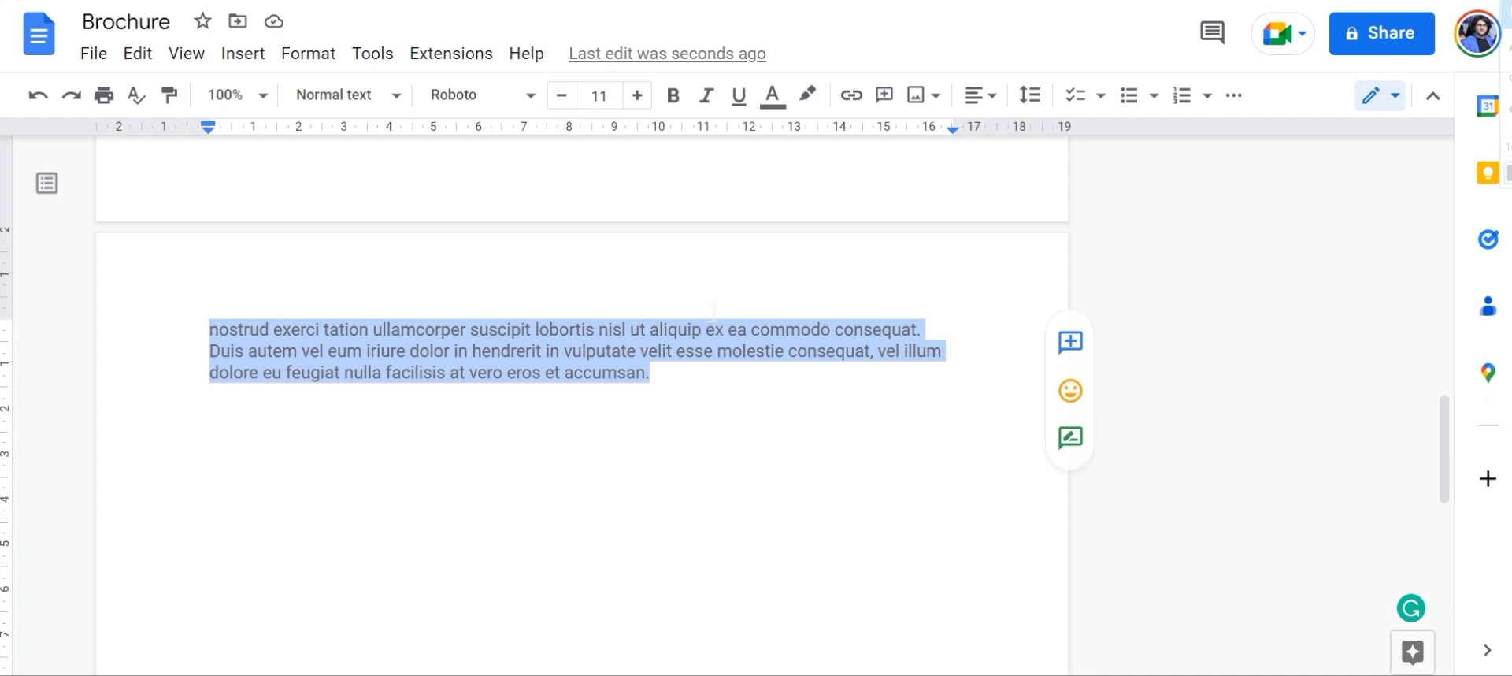
click(737, 388)
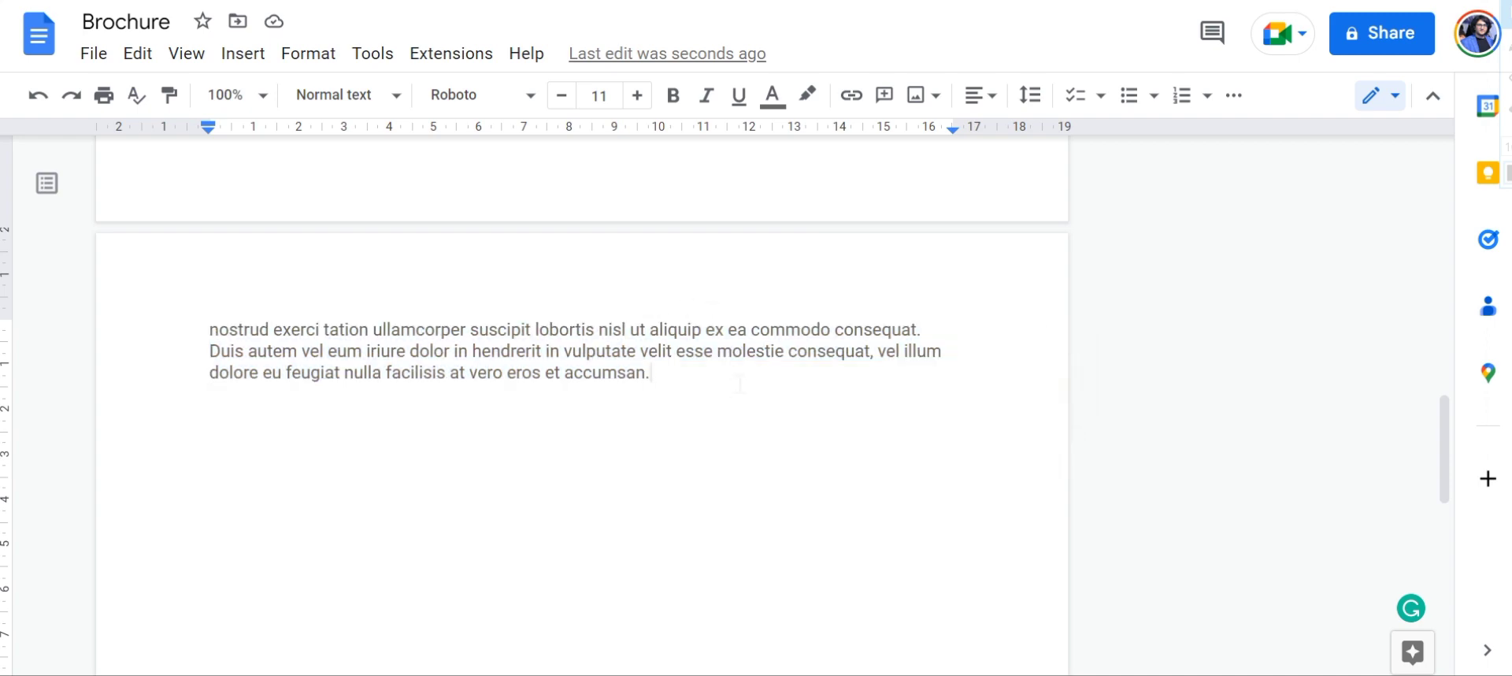
Revert the single spacing so the brochure returns to its wider line spacing.
key(ctrl+a)
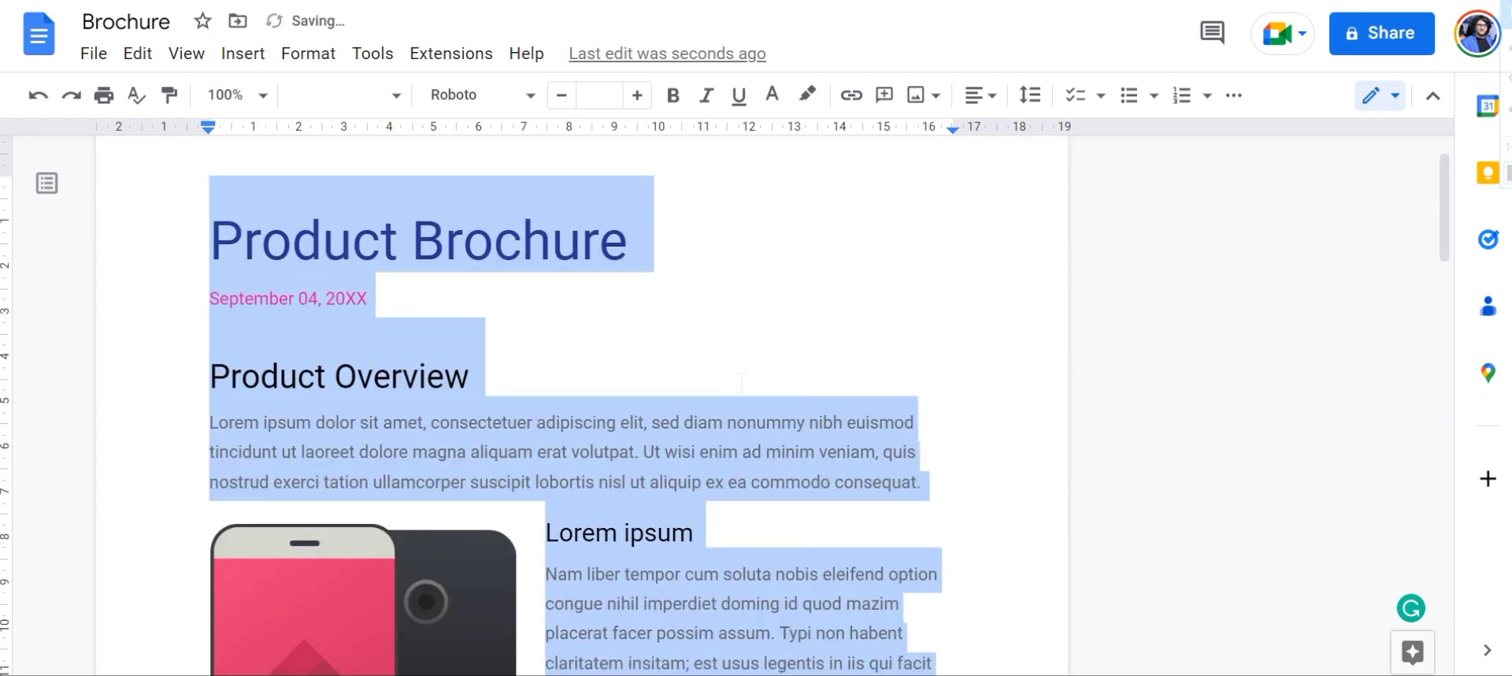
click(748, 430)
scroll(748, 441, down, 8)
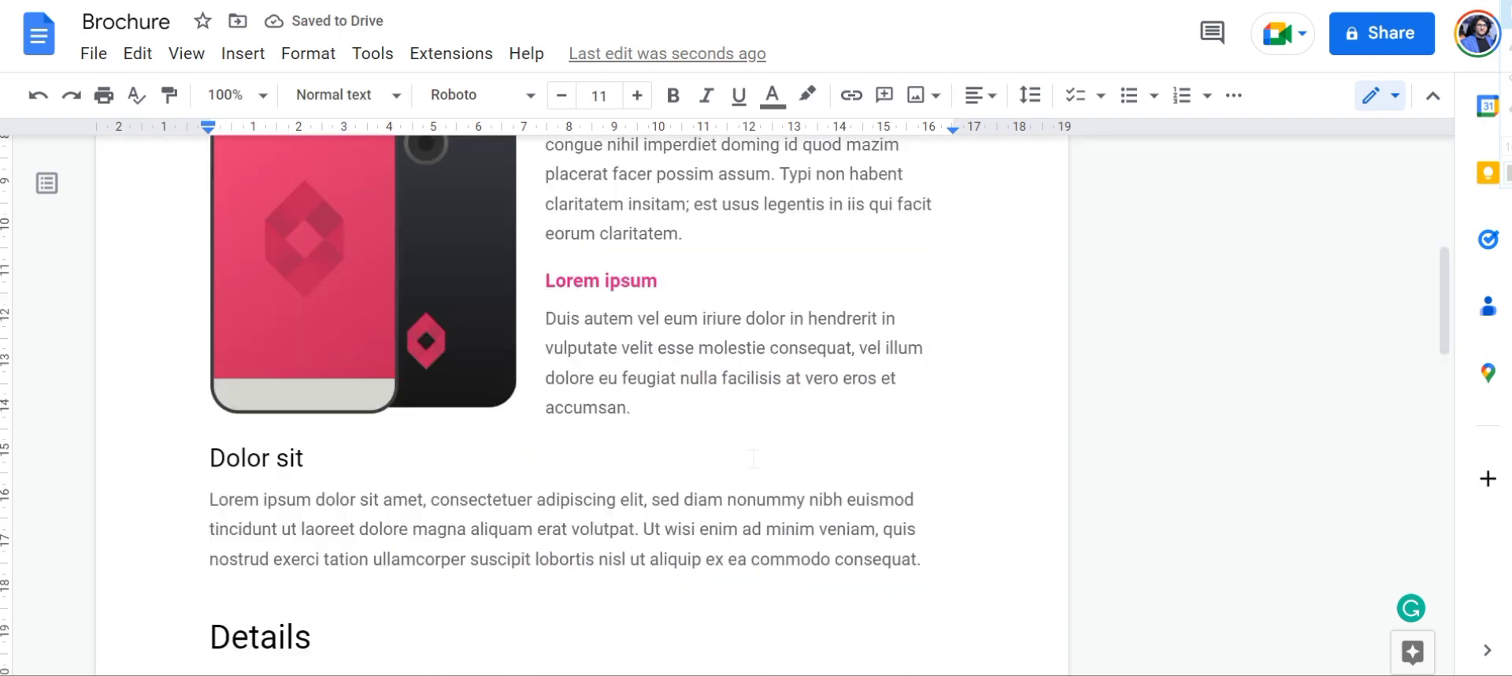
scroll(752, 471, down, 7)
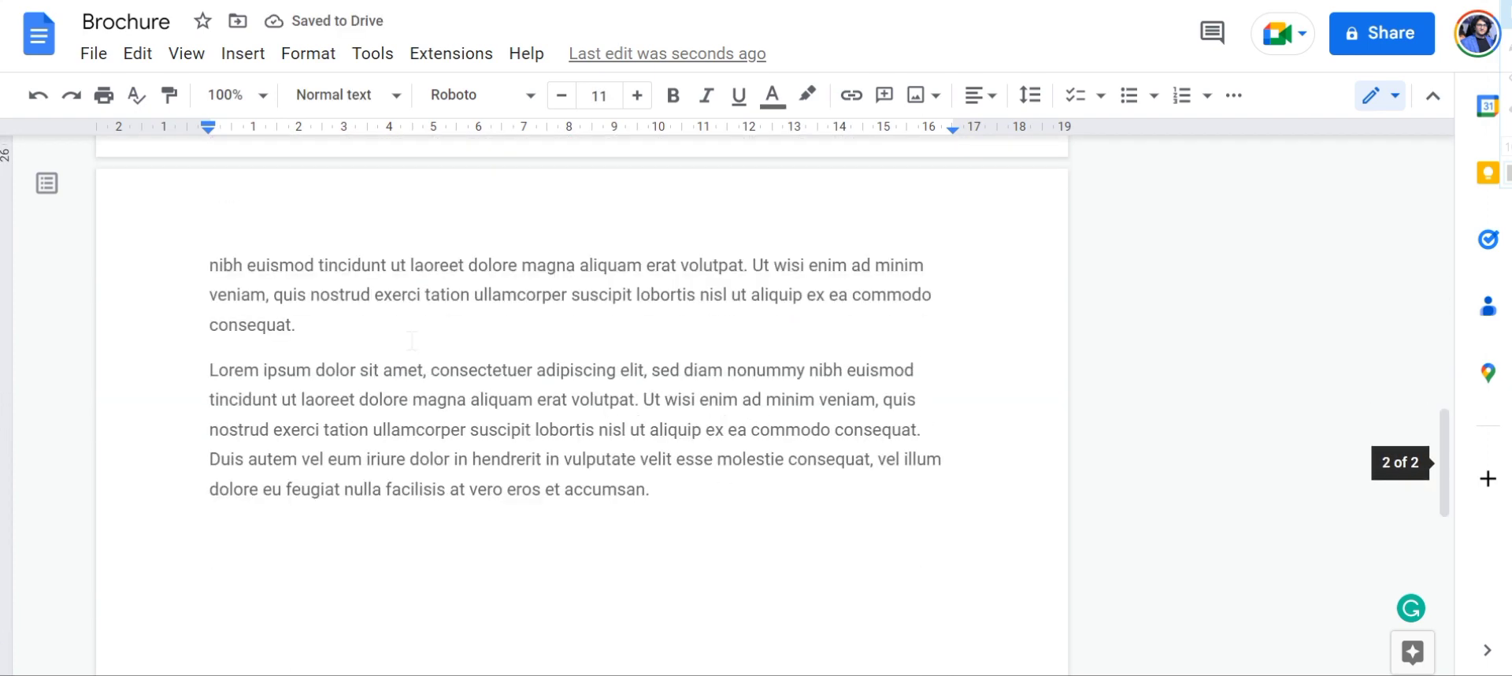
In Page setup, change the top and bottom margins to 0.5 cm.
click(92, 54)
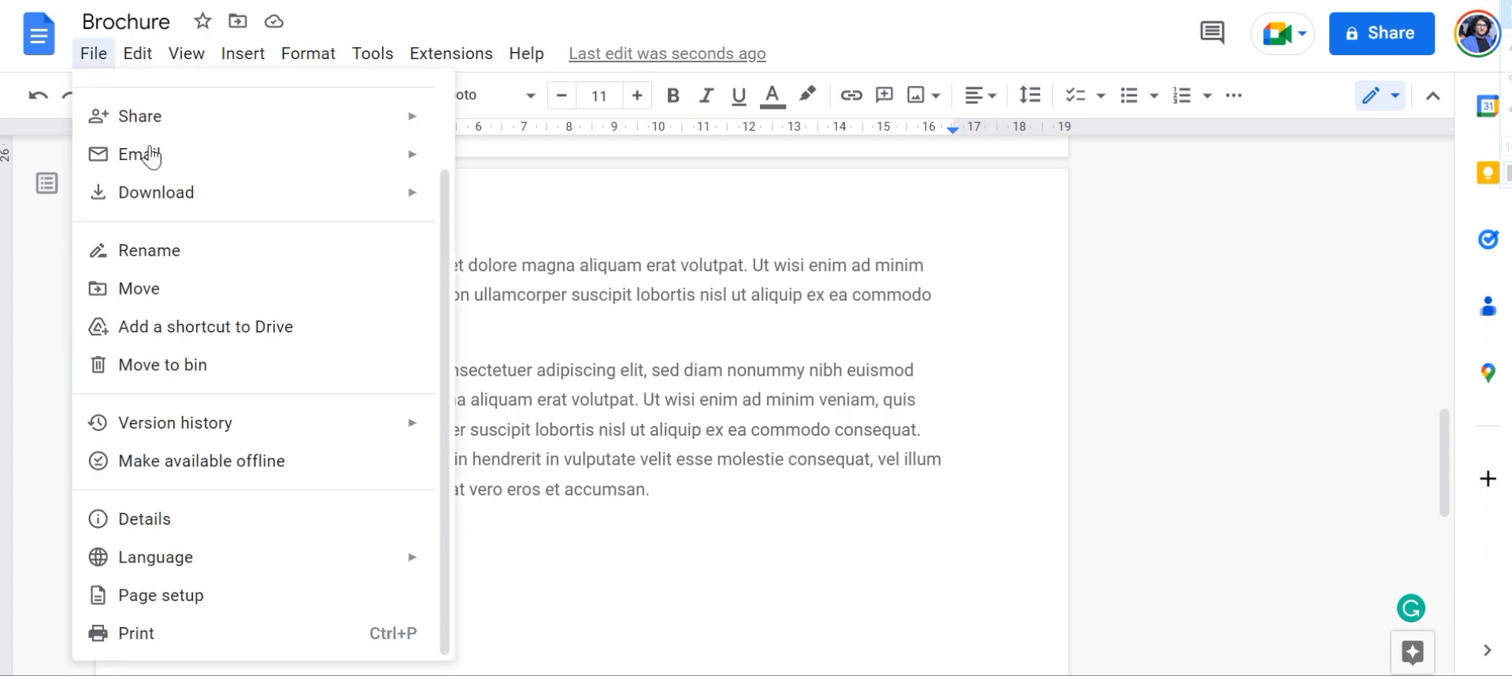
click(200, 596)
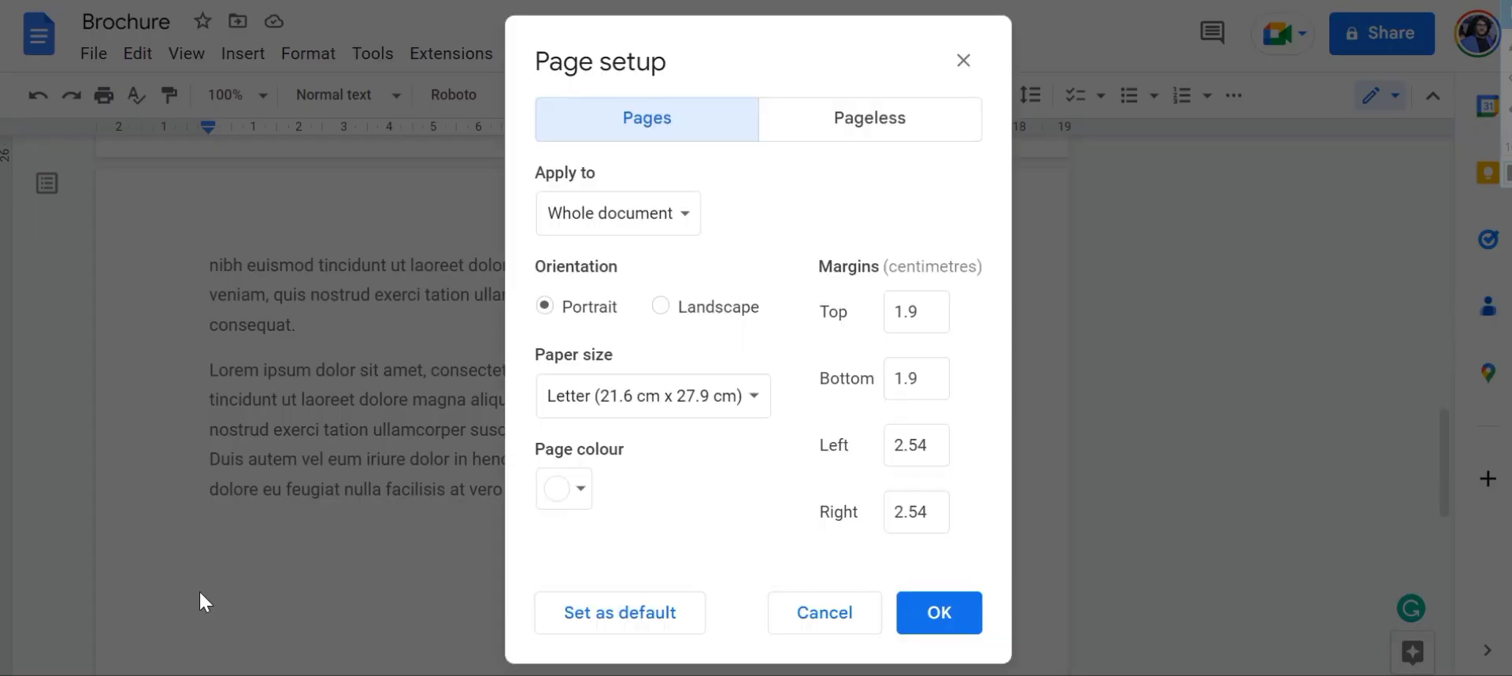
click(929, 319)
key(BackSpace)
text(0)
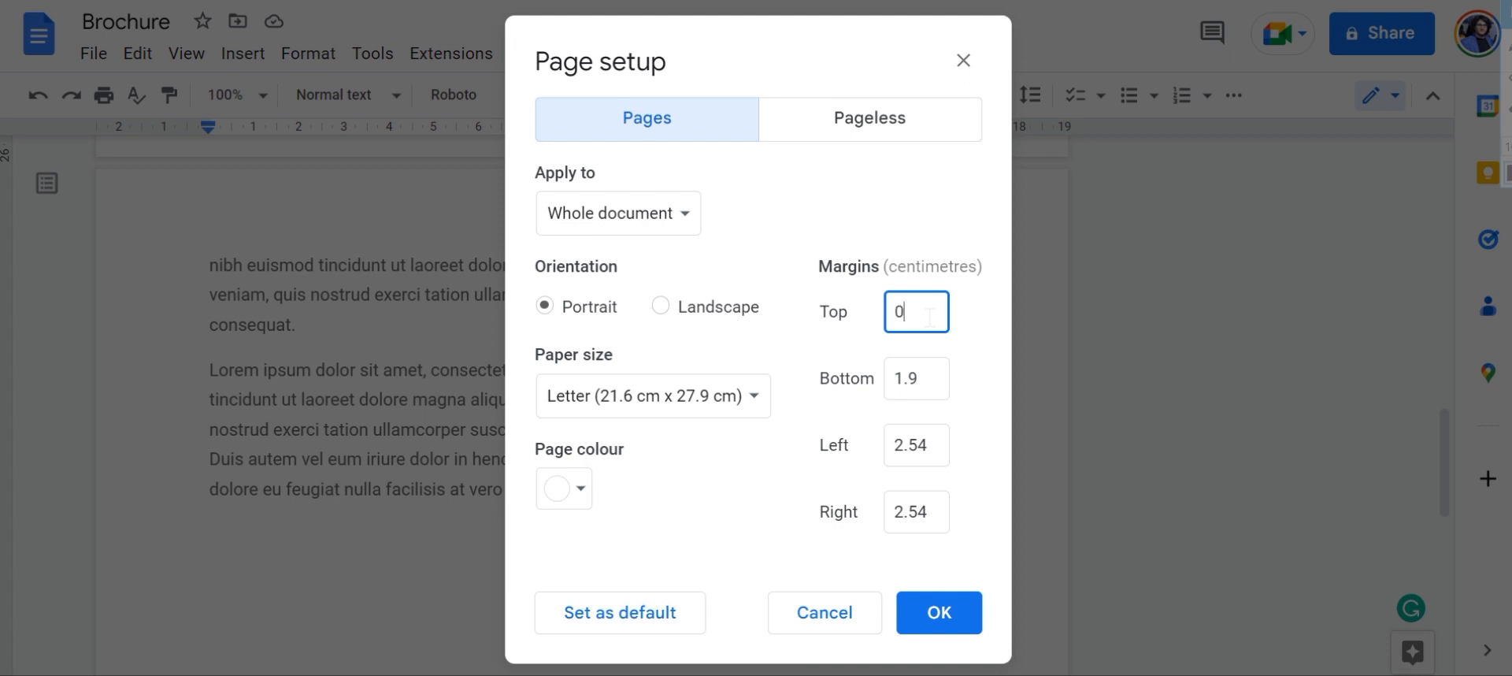
text(.5)
click(939, 379)
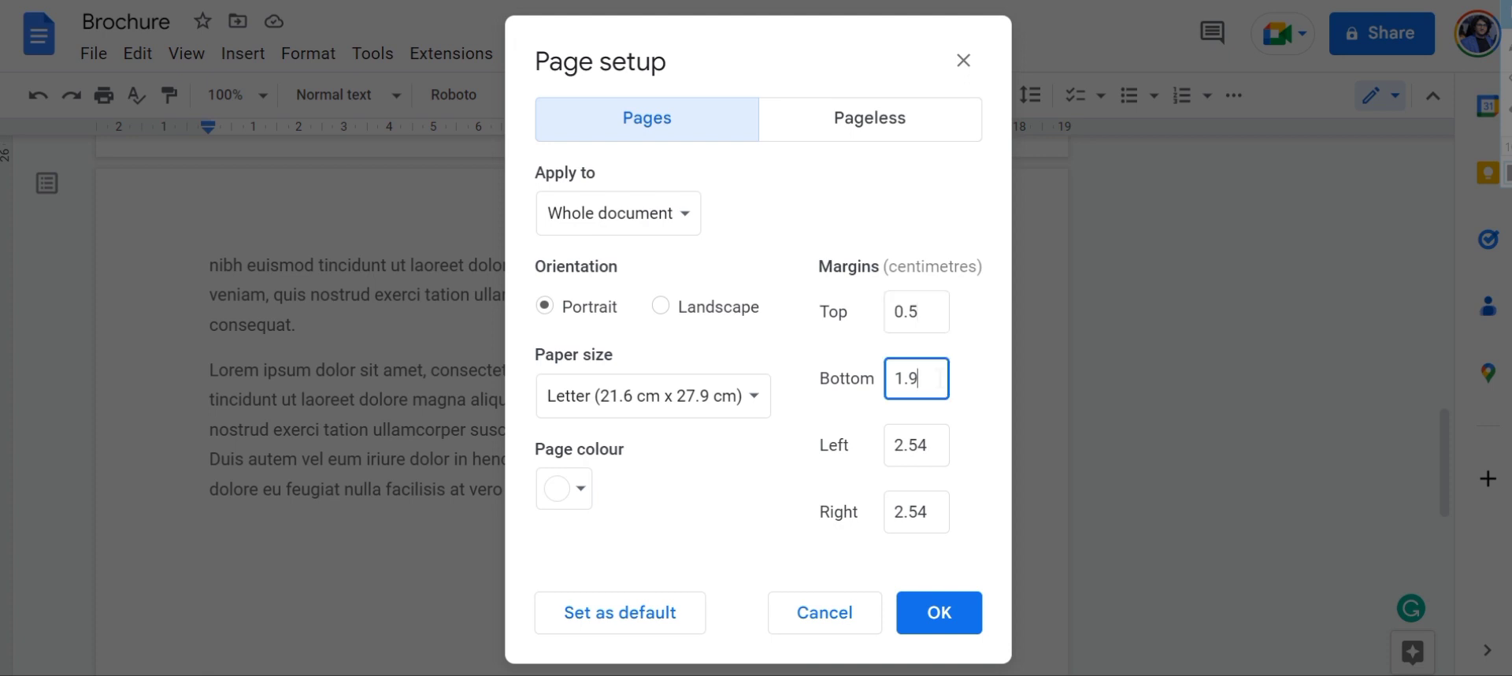
key(BackSpace)
key(BackSpace)
key(BackSpace)
text(0.5)
Set the left and right margins to 0.5 cm and apply the new margins.
click(945, 443)
key(BackSpace)
key(BackSpace)
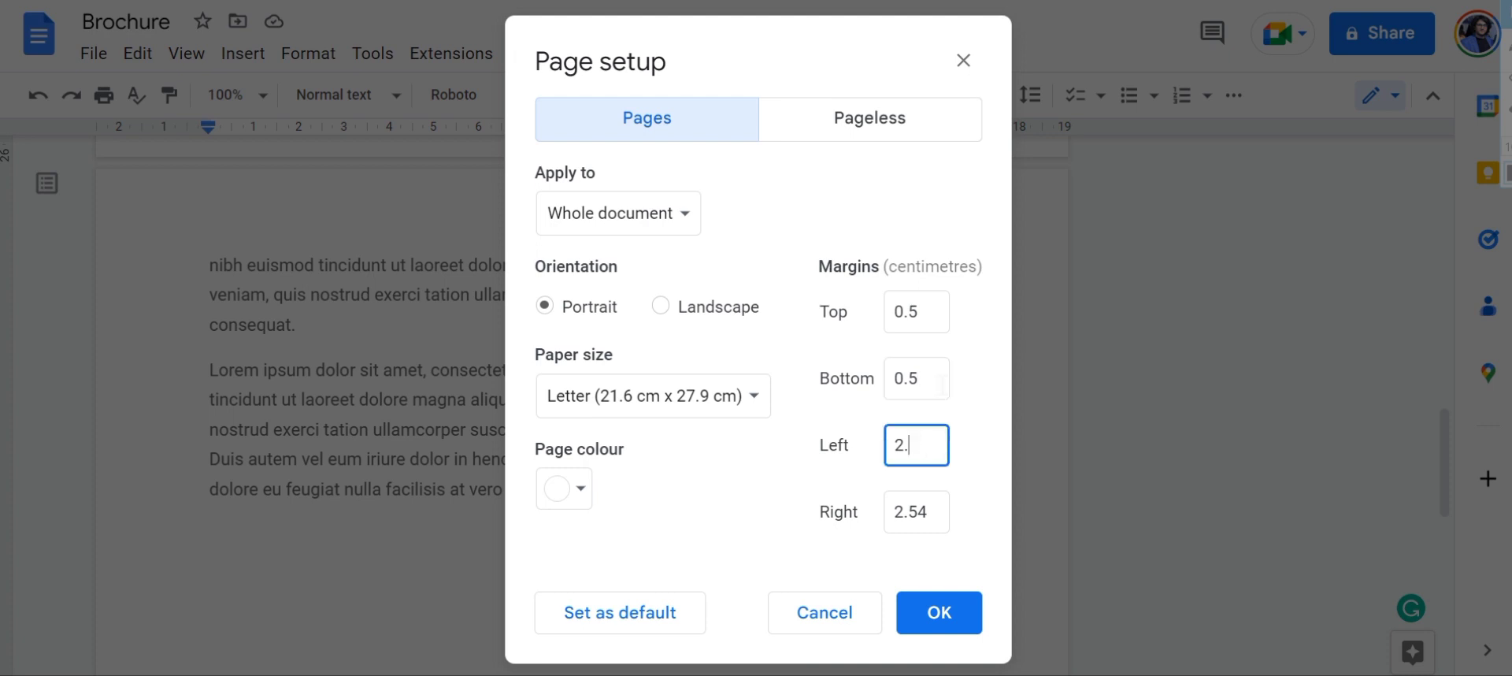
text(0.5)
click(932, 520)
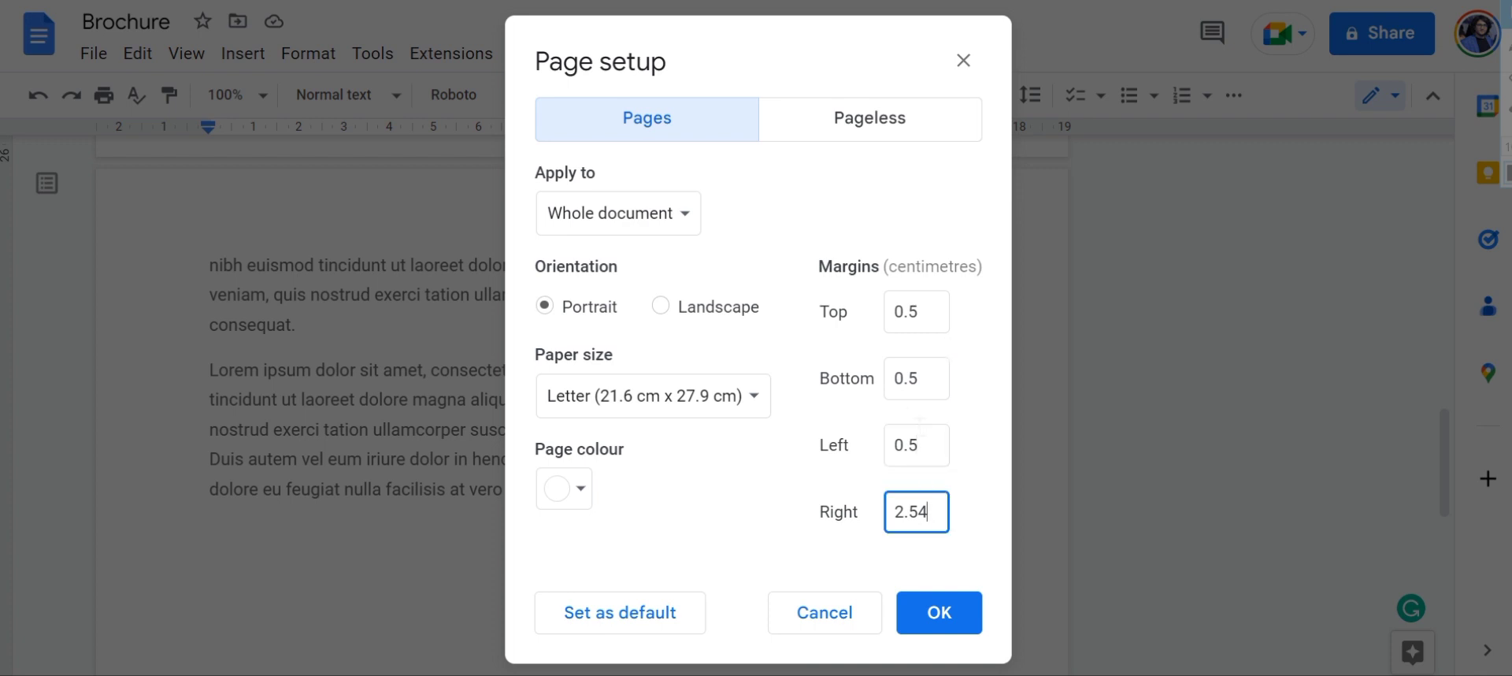
key(BackSpace)
key(BackSpace)
key(BackSpace)
key(BackSpace)
text(0.5)
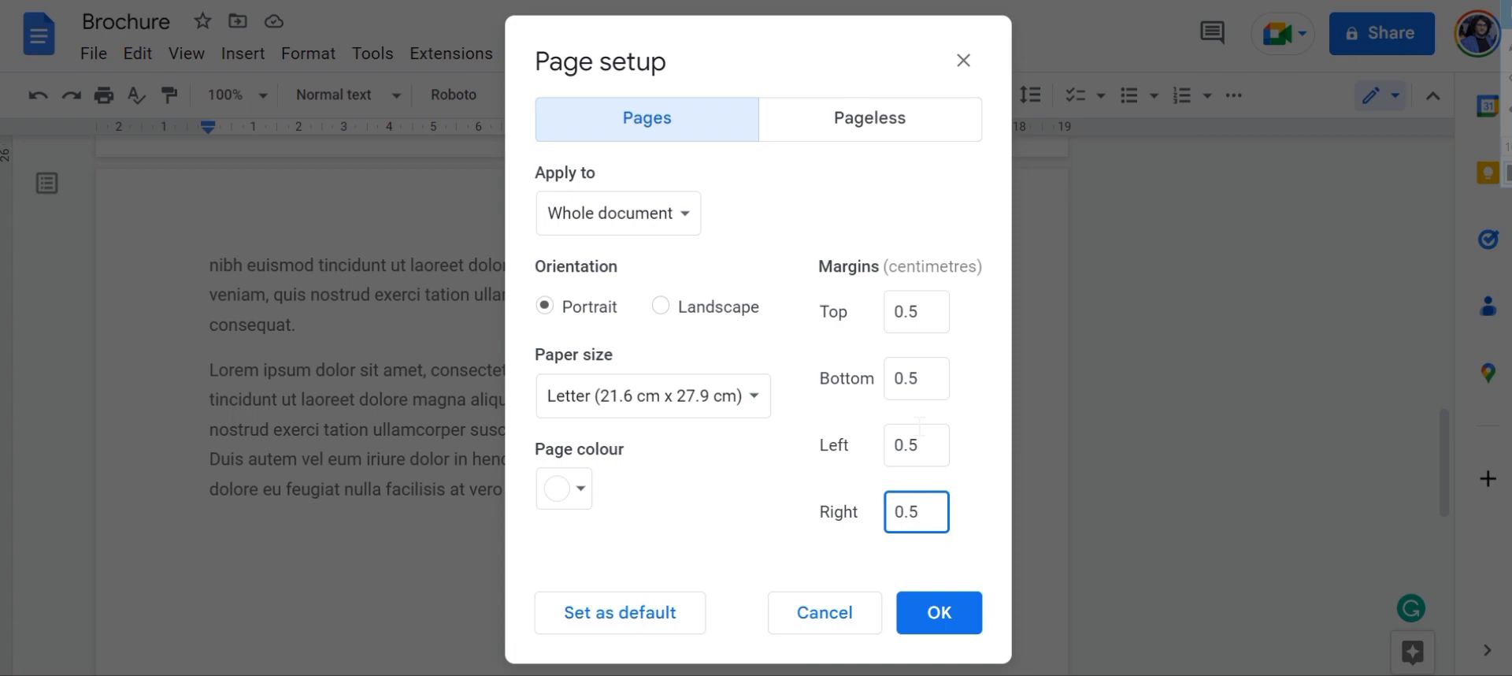
click(906, 622)
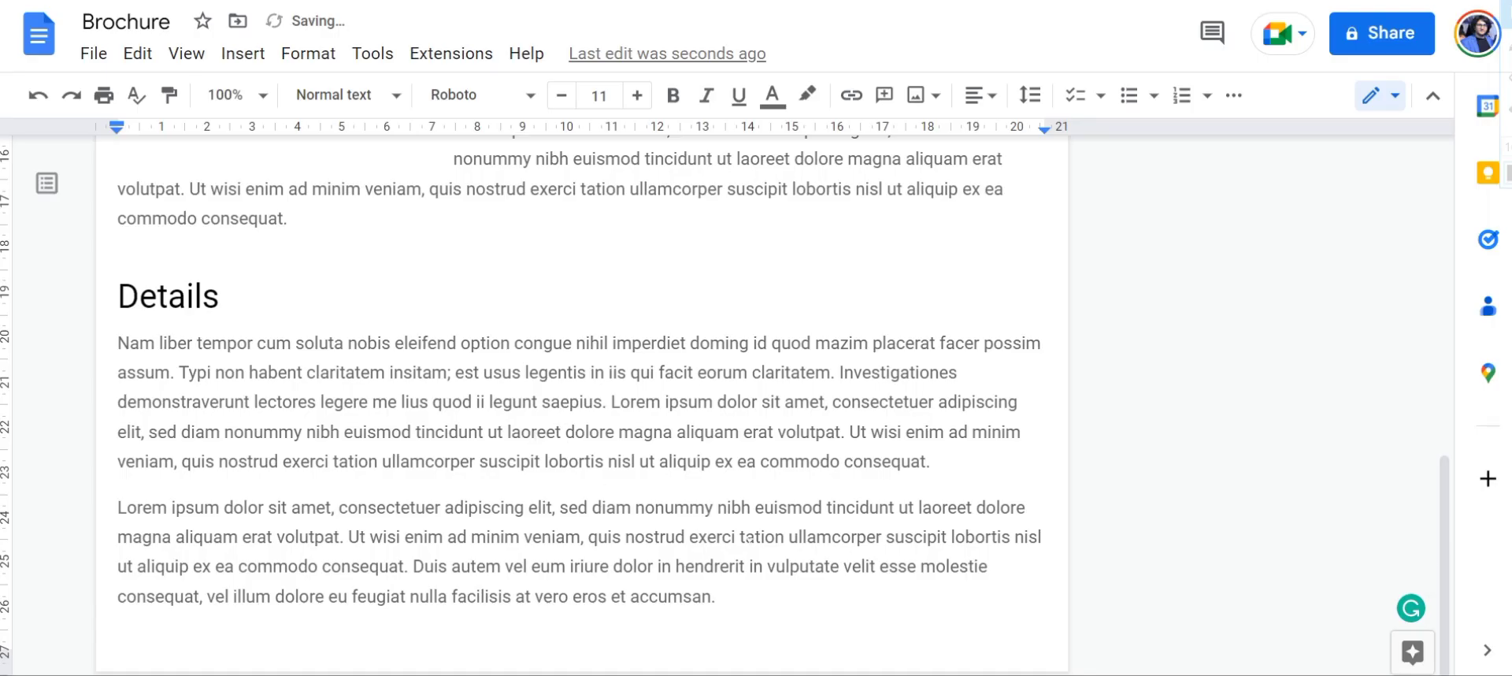
scroll(583, 402, up, 10)
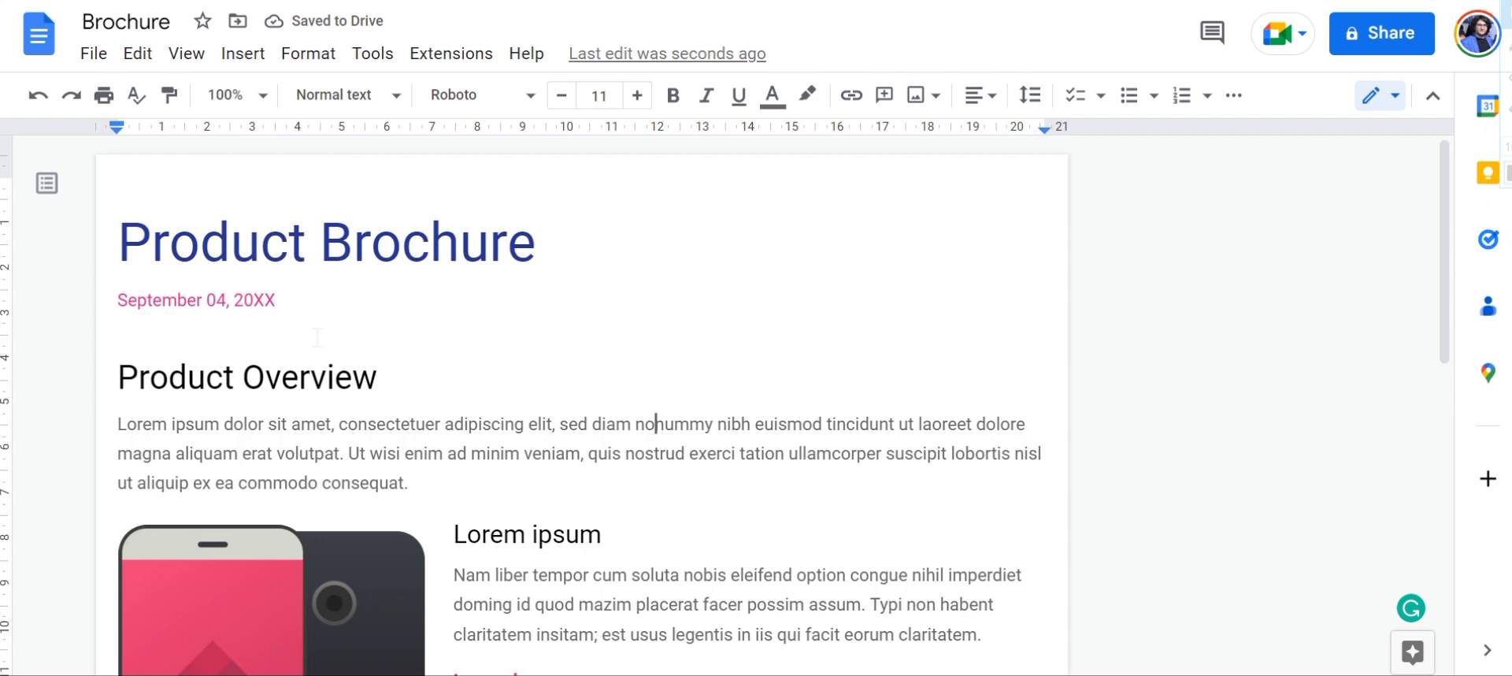
scroll(317, 337, down, 10)
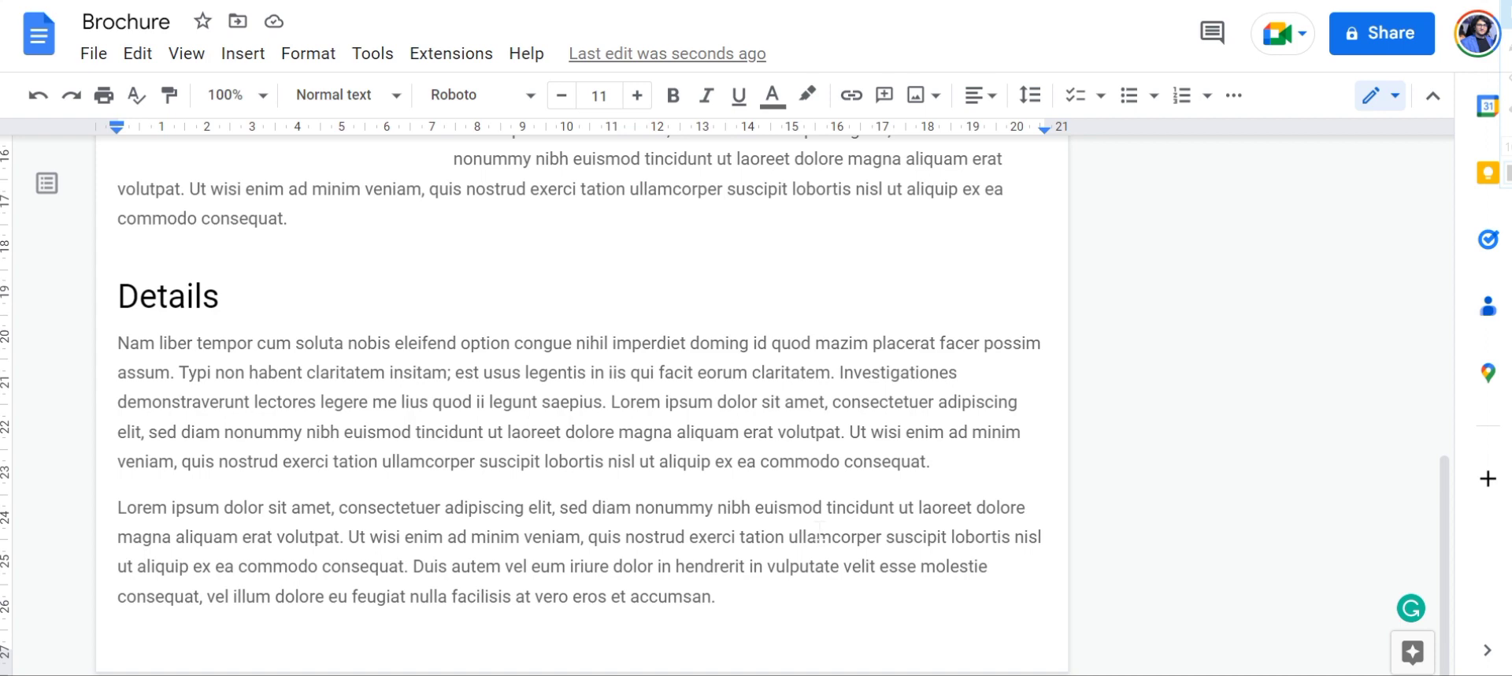
scroll(705, 392, up, 8)
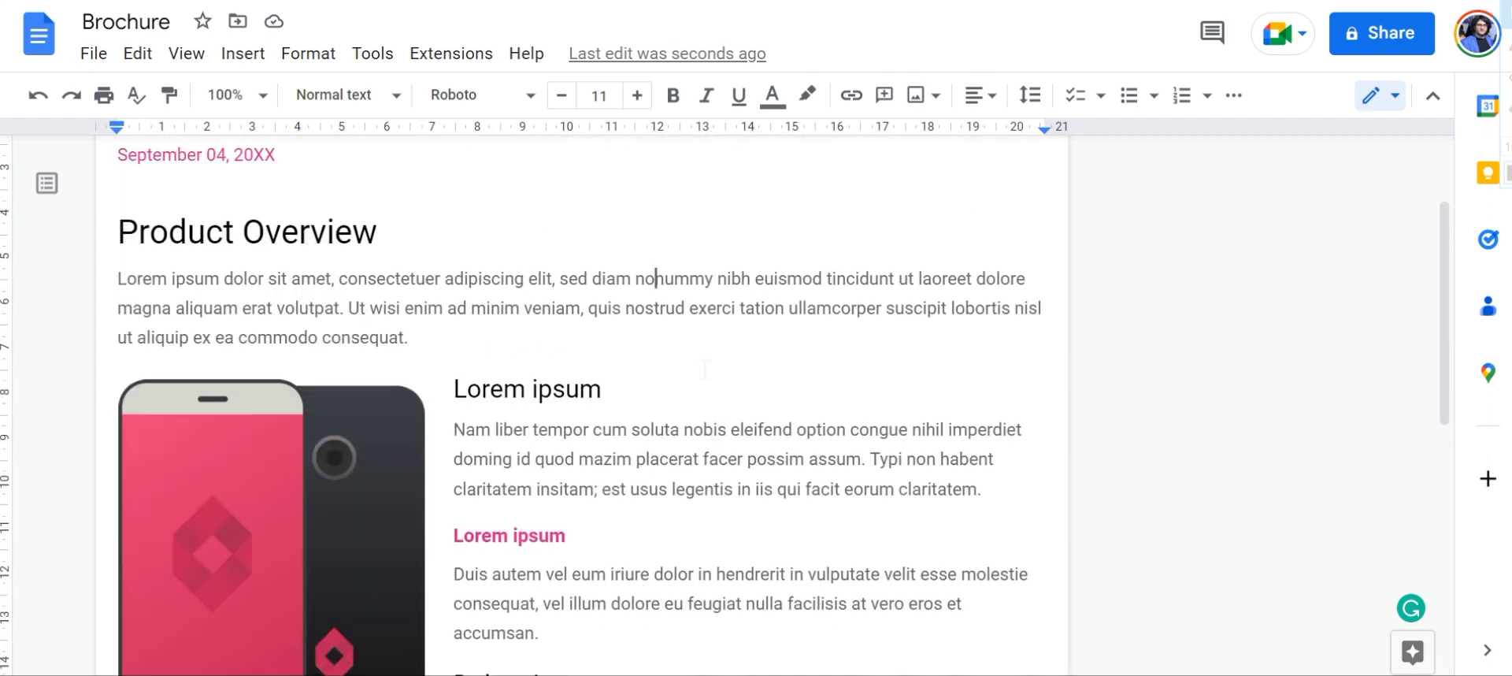
scroll(710, 378, down, 8)
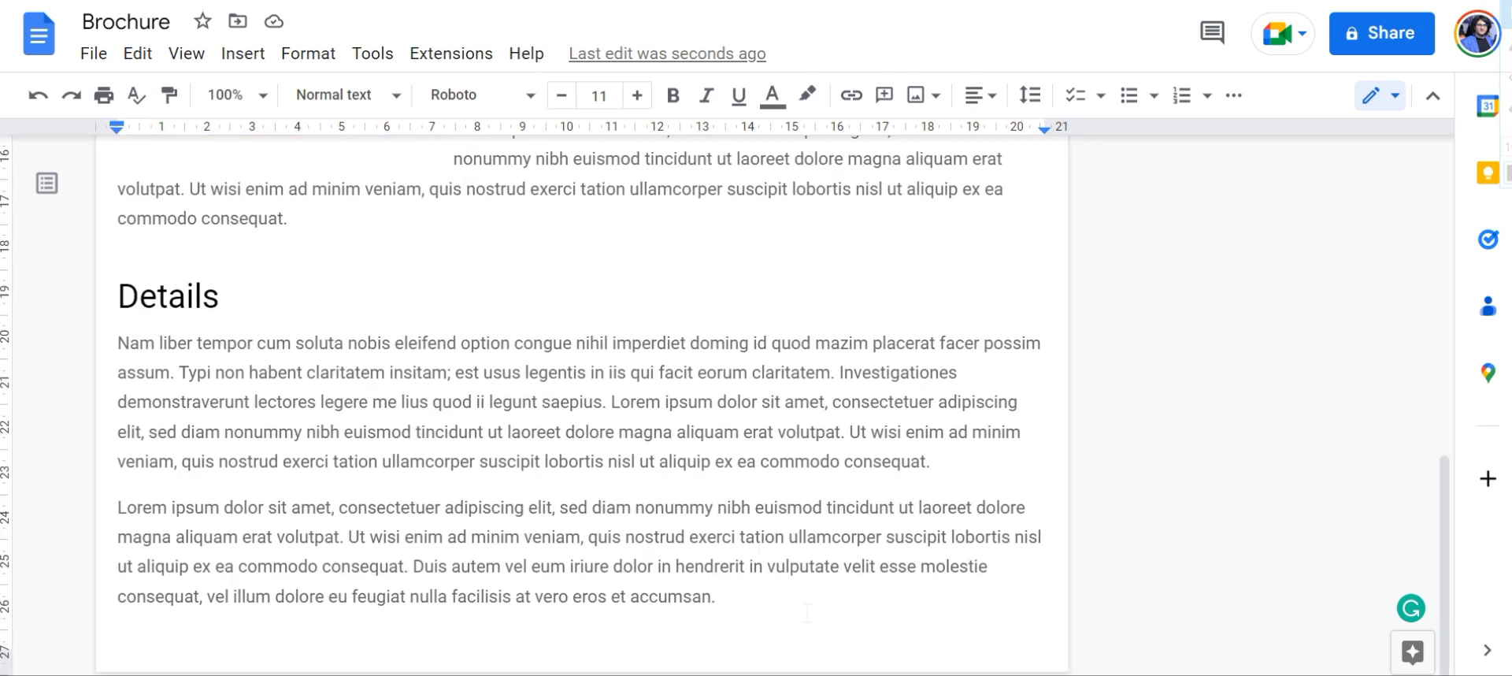
Undo the 0.5 cm margin change.
key(ctrl+z)
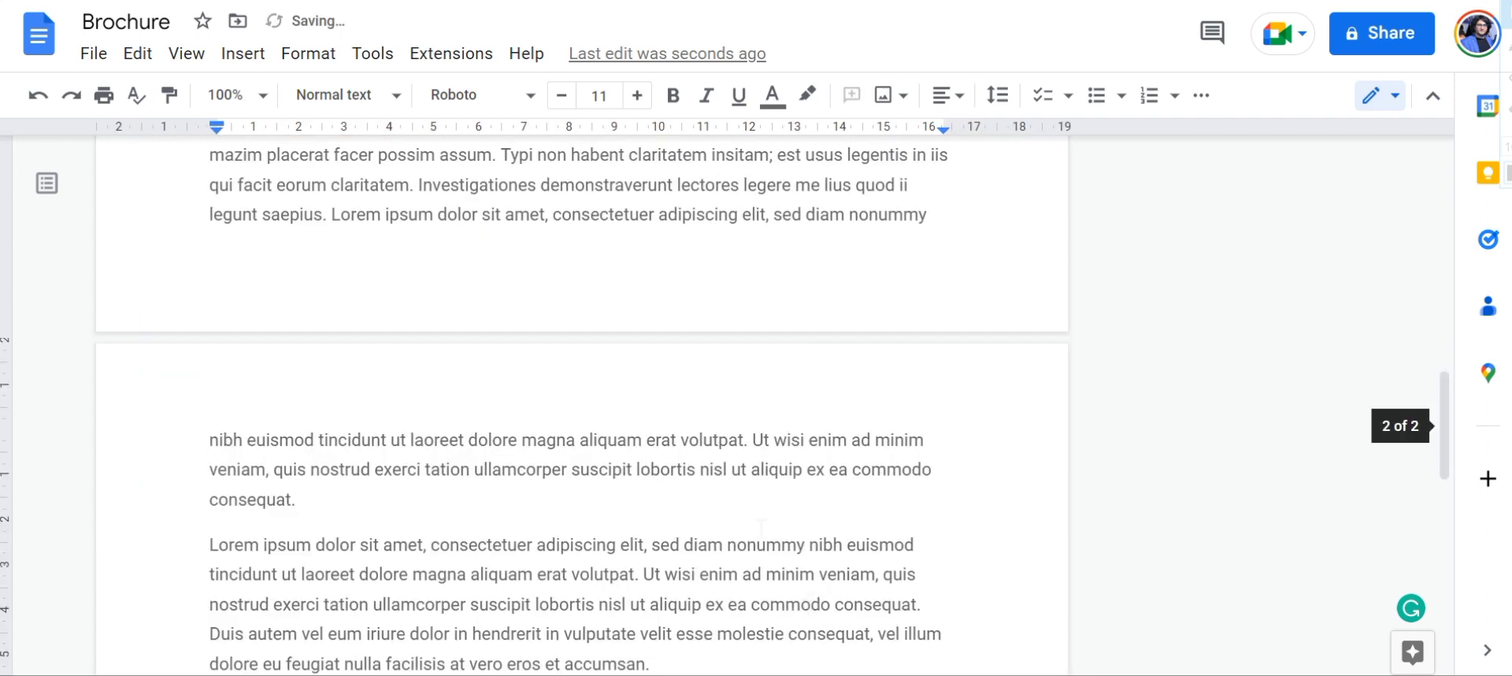
scroll(760, 526, down, 3)
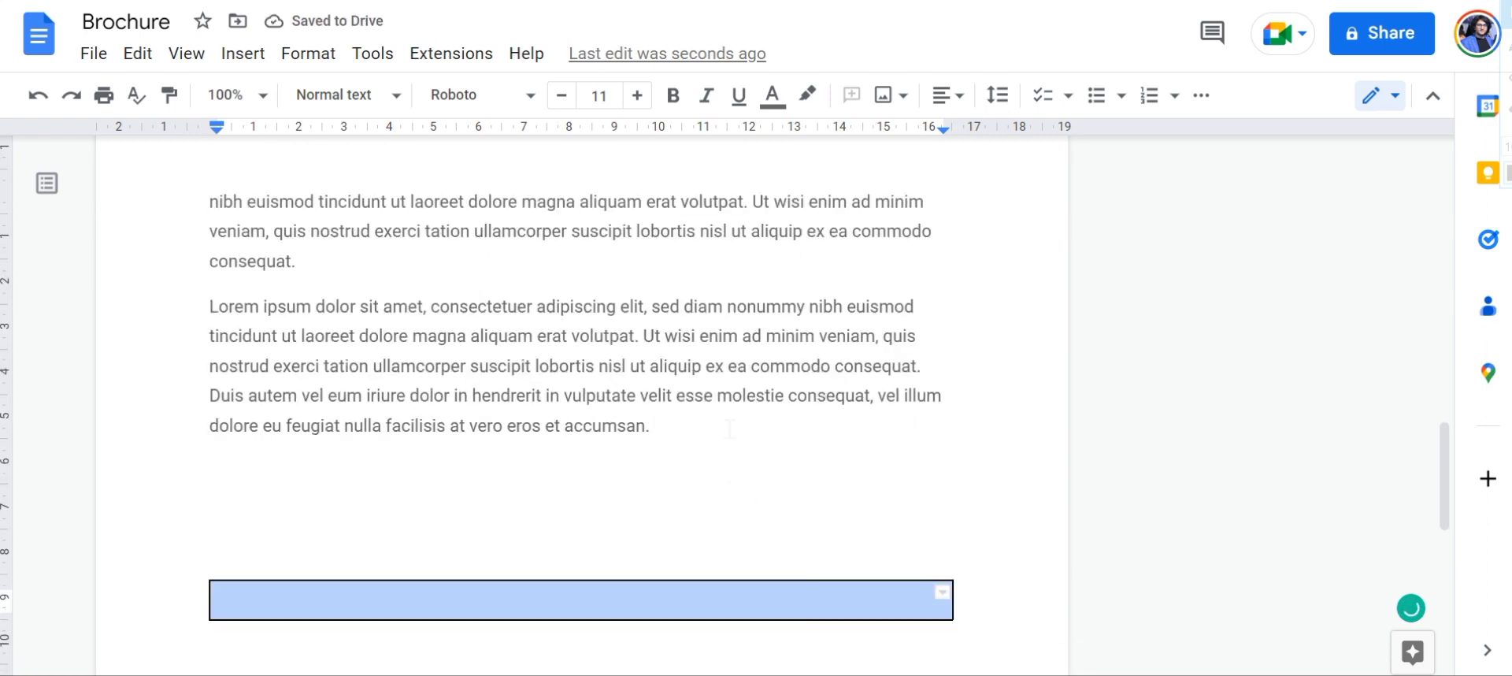
click(729, 428)
scroll(729, 429, up, 15)
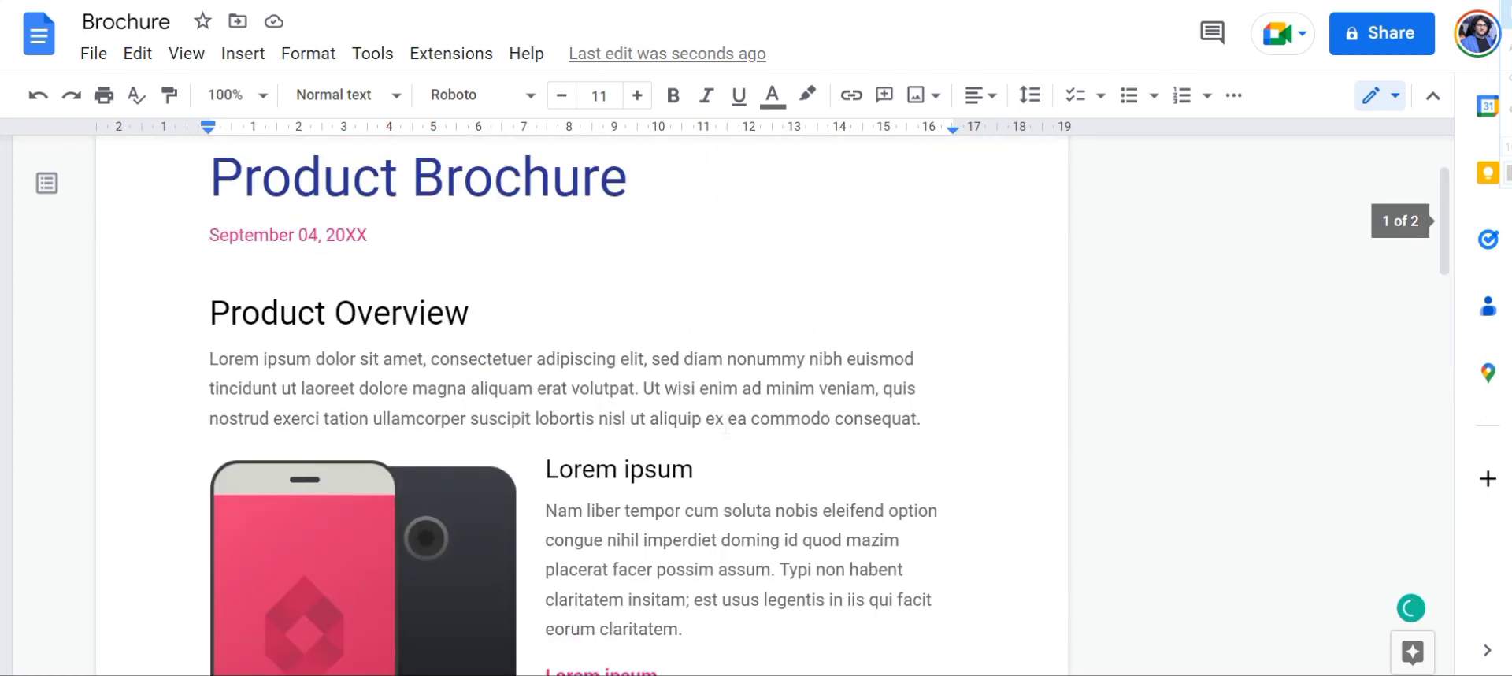
scroll(725, 428, down, 15)
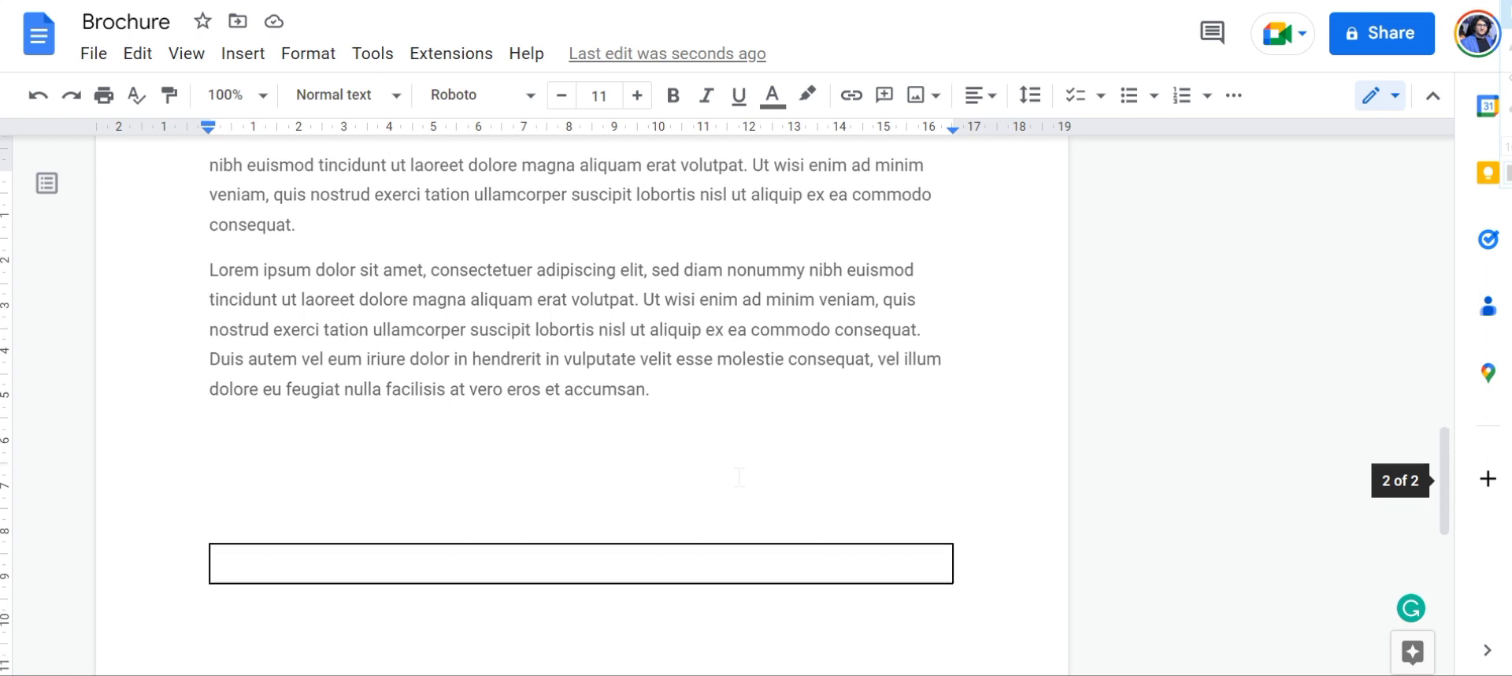
scroll(739, 476, down, 1)
Give the empty table below the Details paragraphs a white border in Table properties.
drag(739, 481, 984, 490)
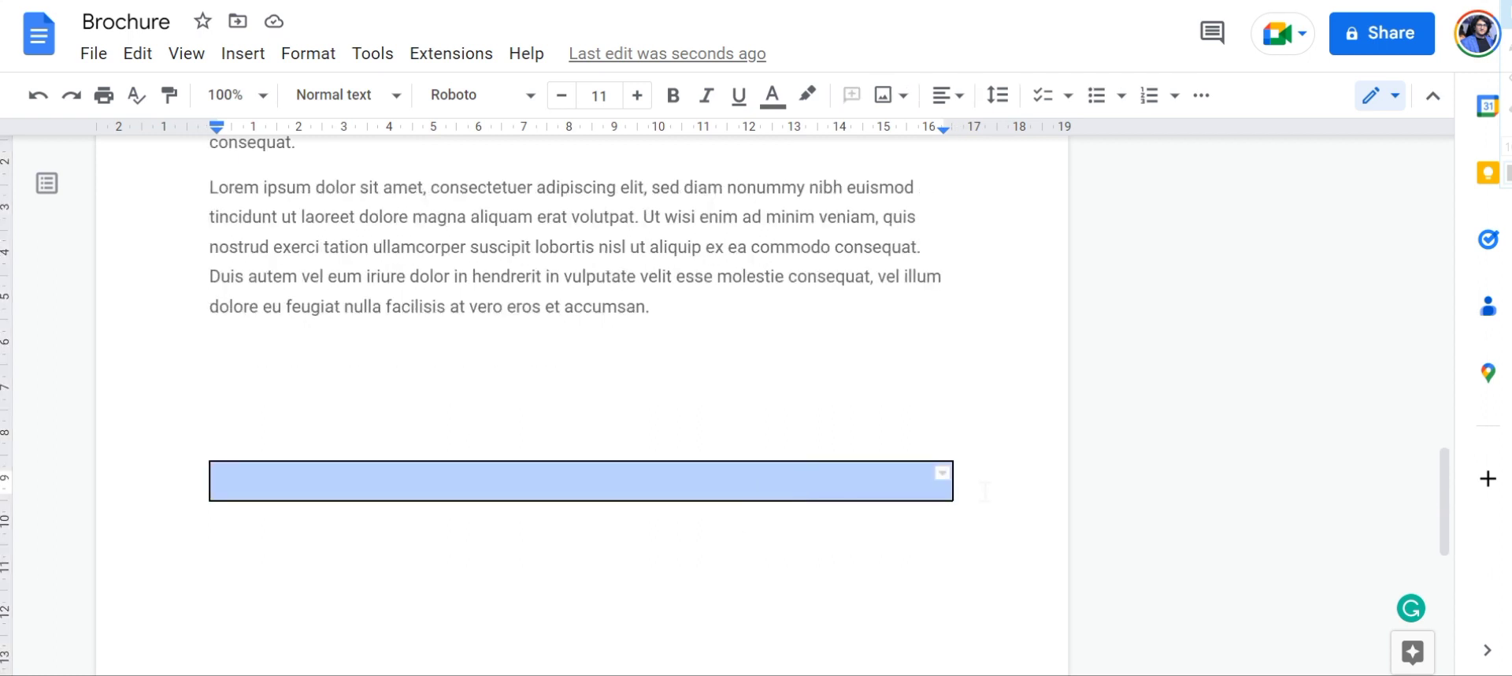
click(984, 490)
drag(808, 490, 588, 476)
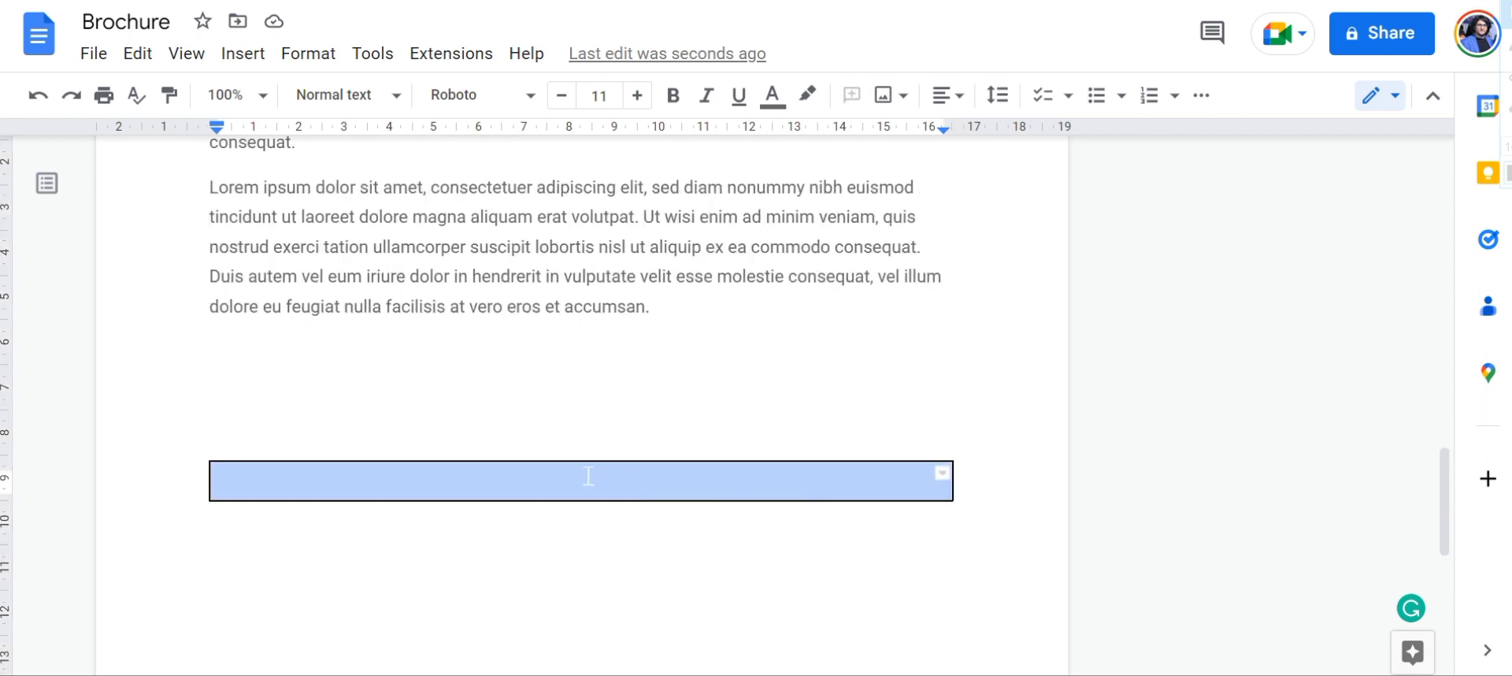
right_click(717, 481)
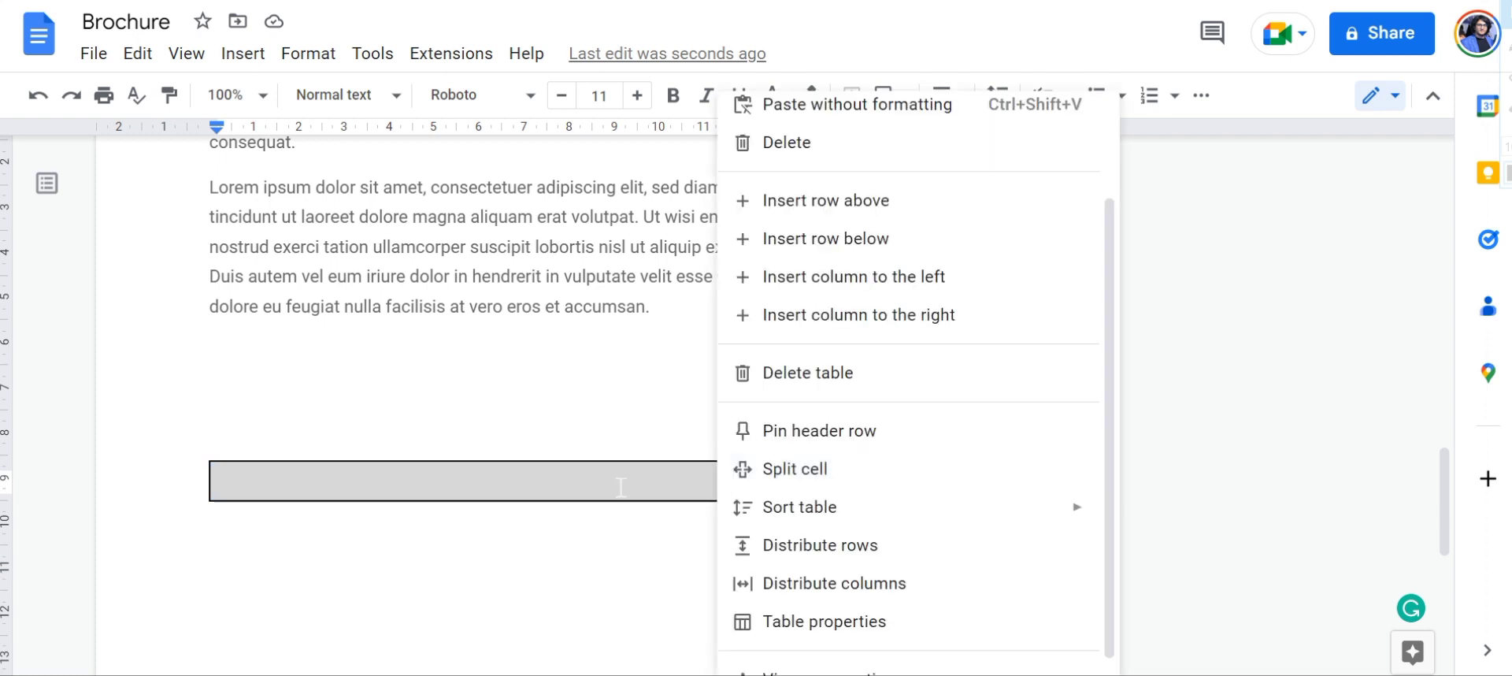
click(804, 624)
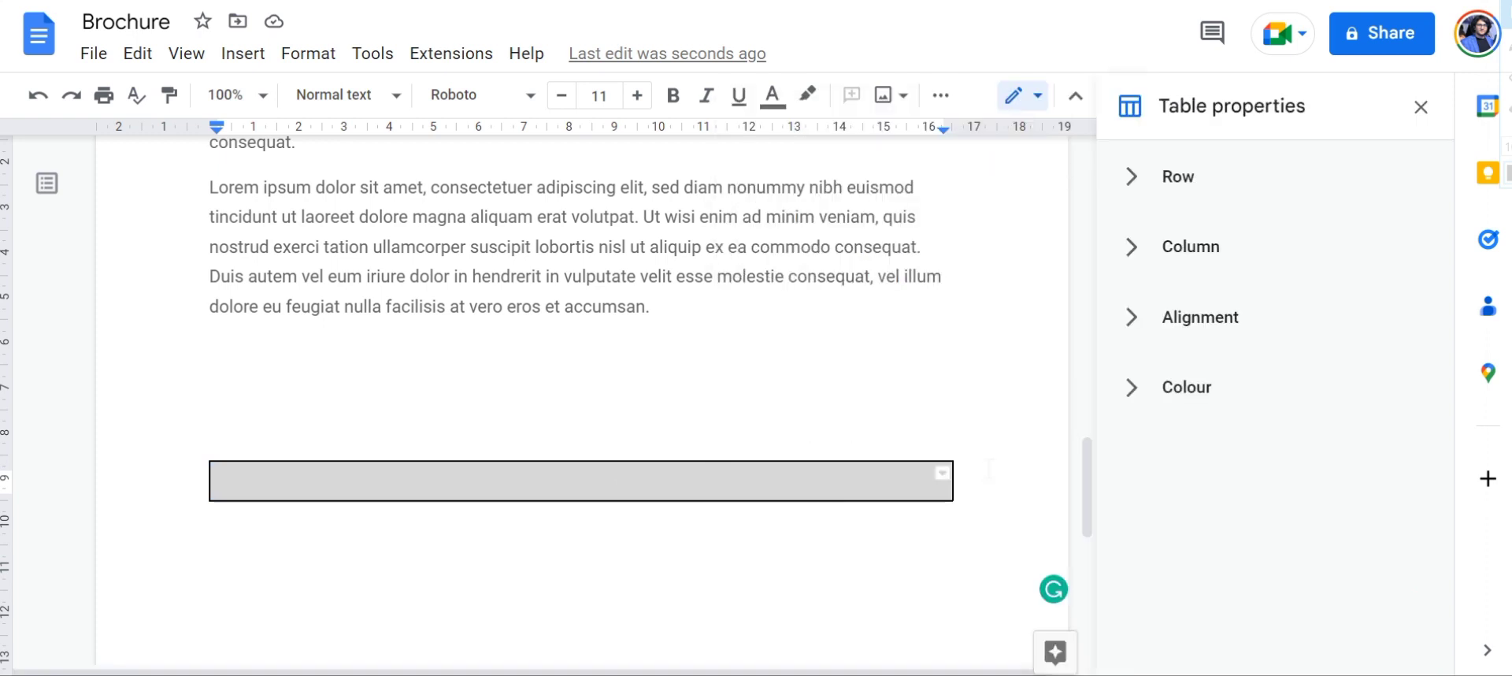
click(1160, 389)
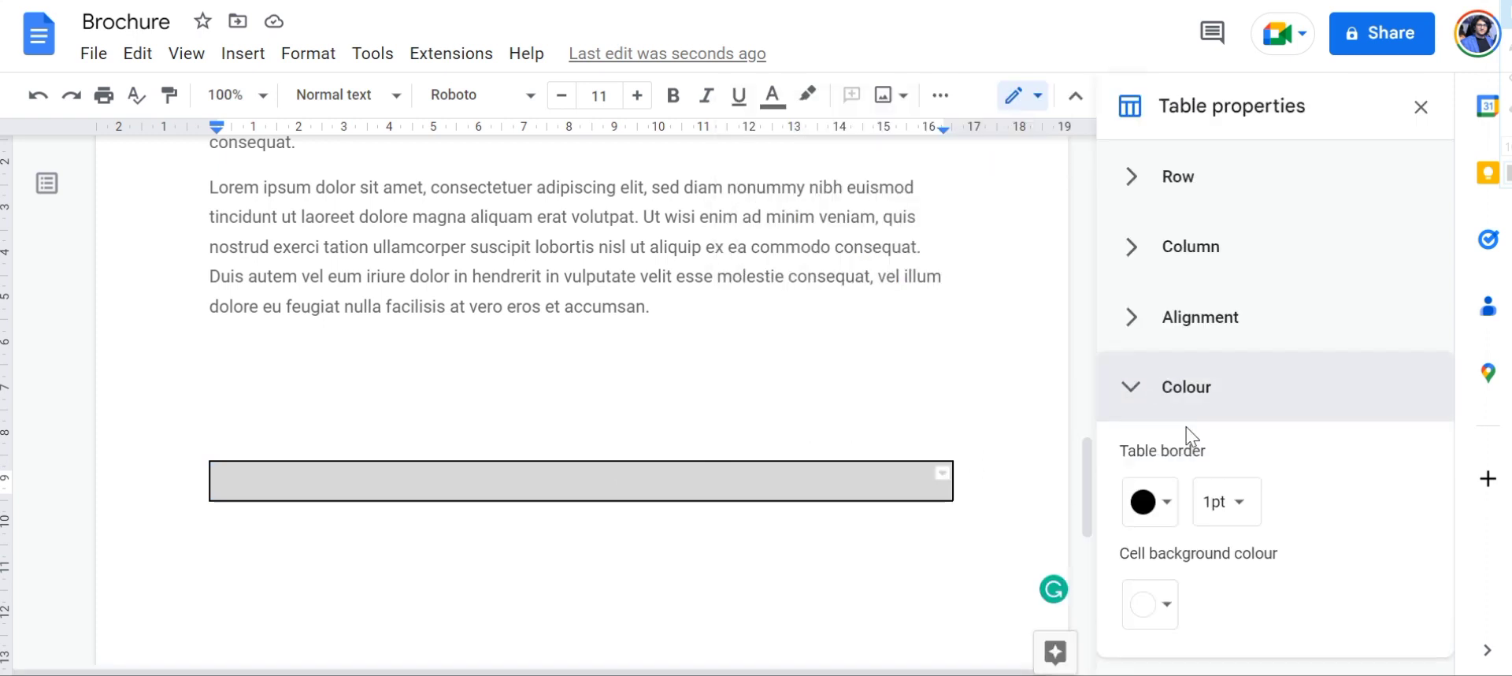
click(1172, 496)
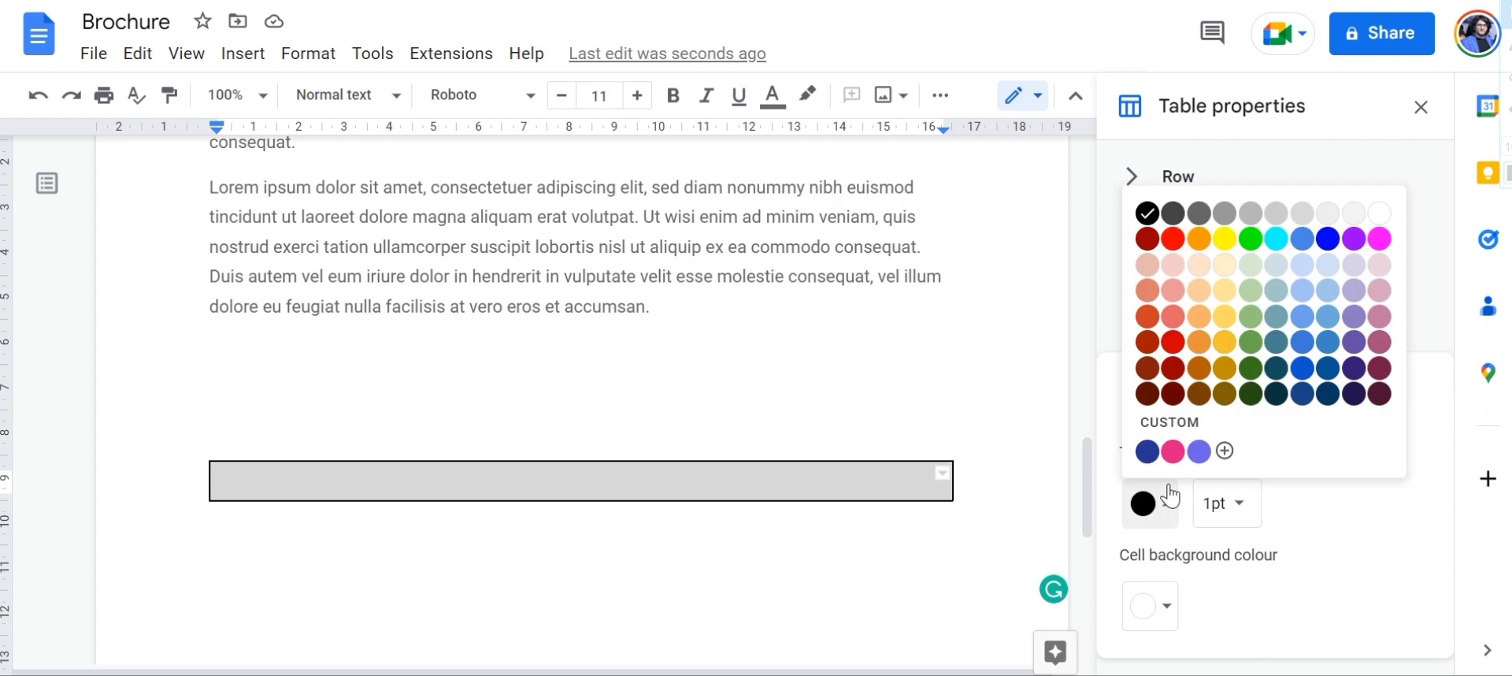
click(1380, 215)
click(210, 441)
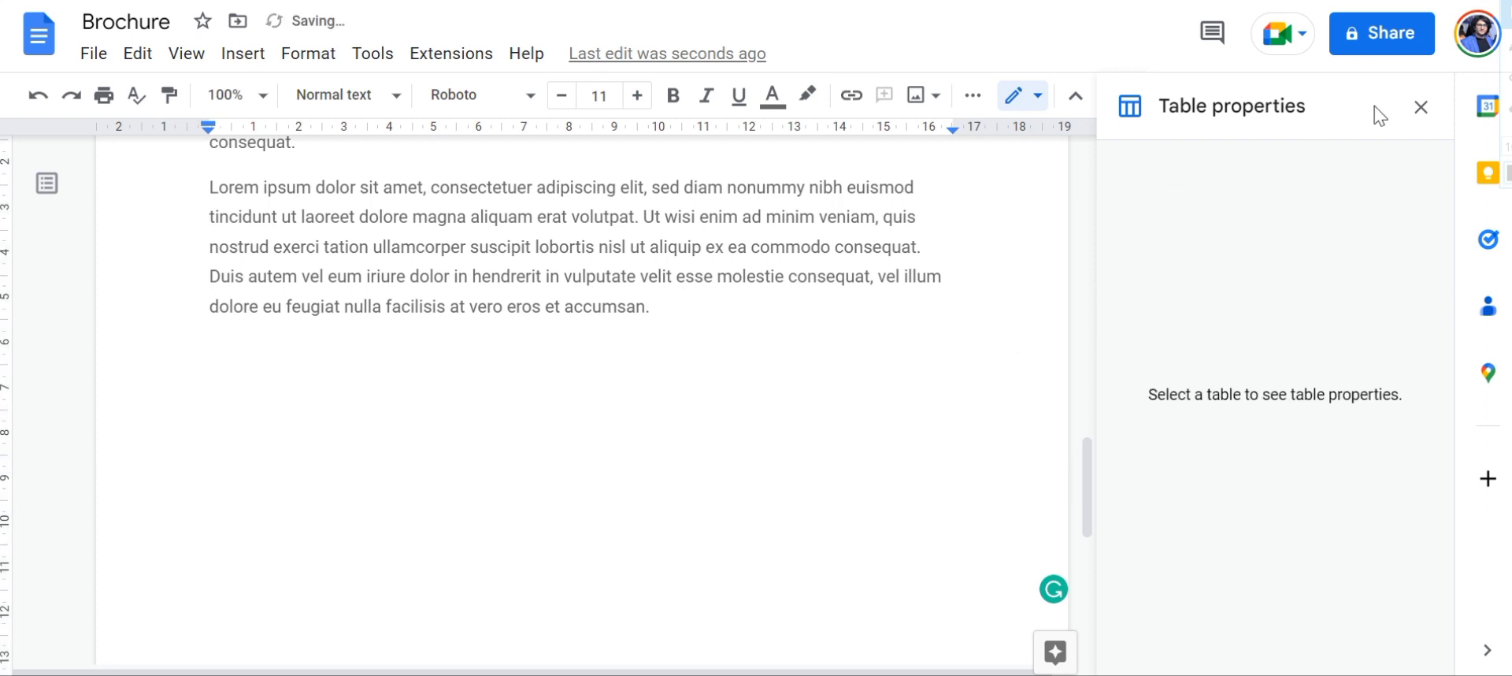
click(1424, 112)
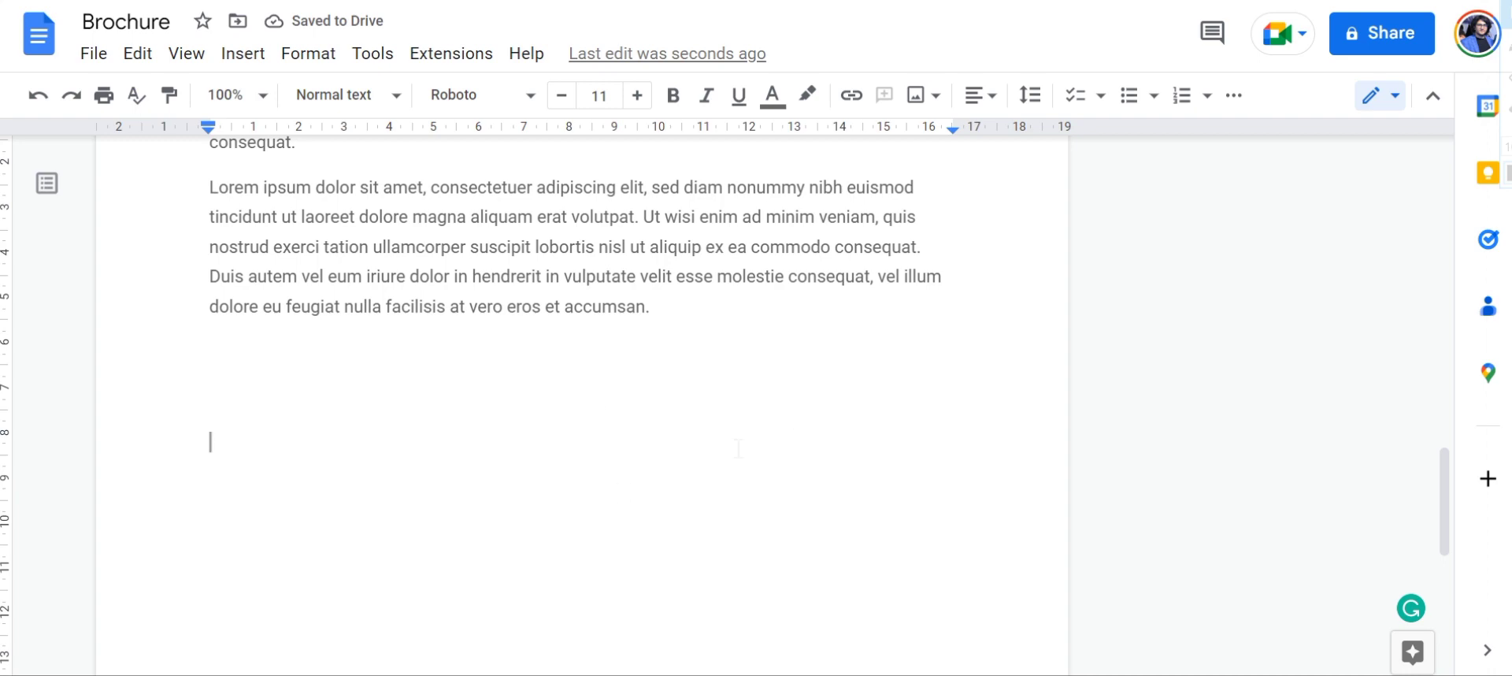
Select page 2's text from 'nibh' through 'accumsan.' and delete it.
click(519, 469)
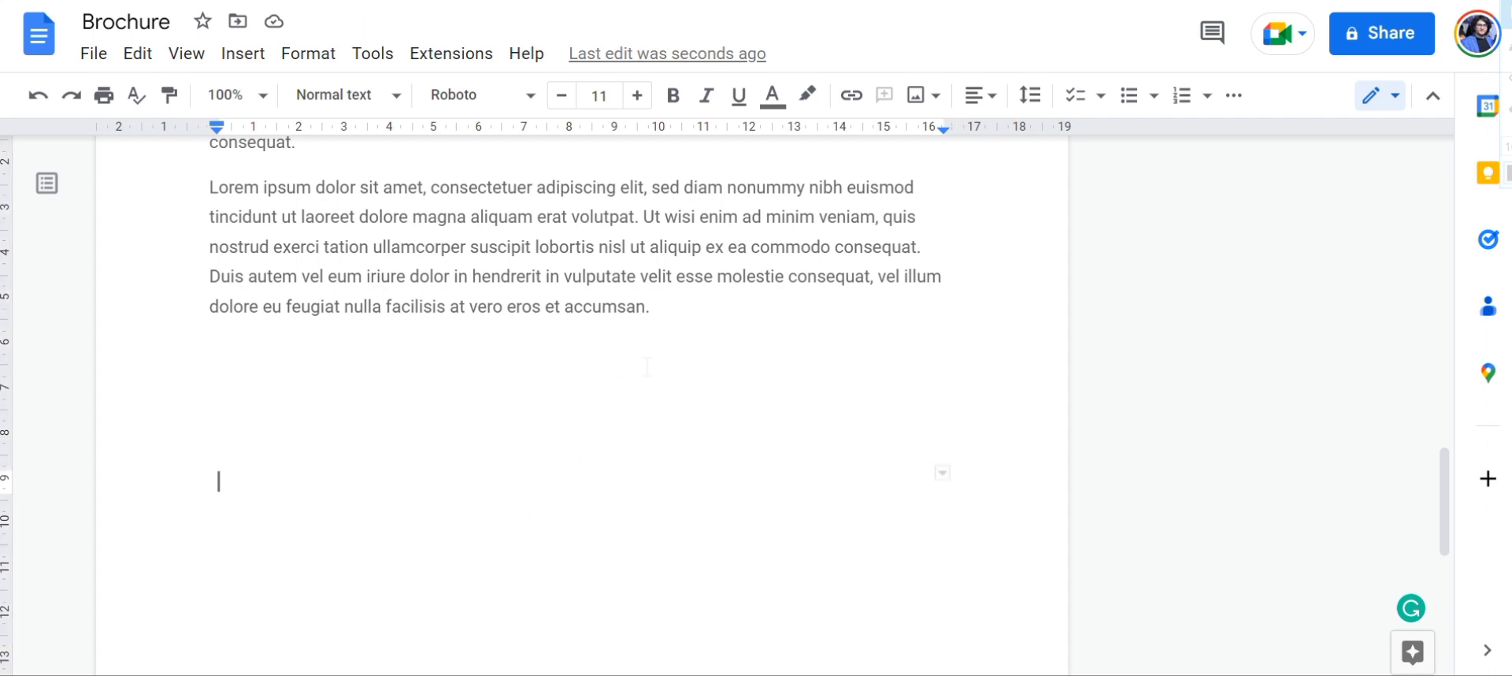
click(751, 348)
scroll(698, 347, up, 3)
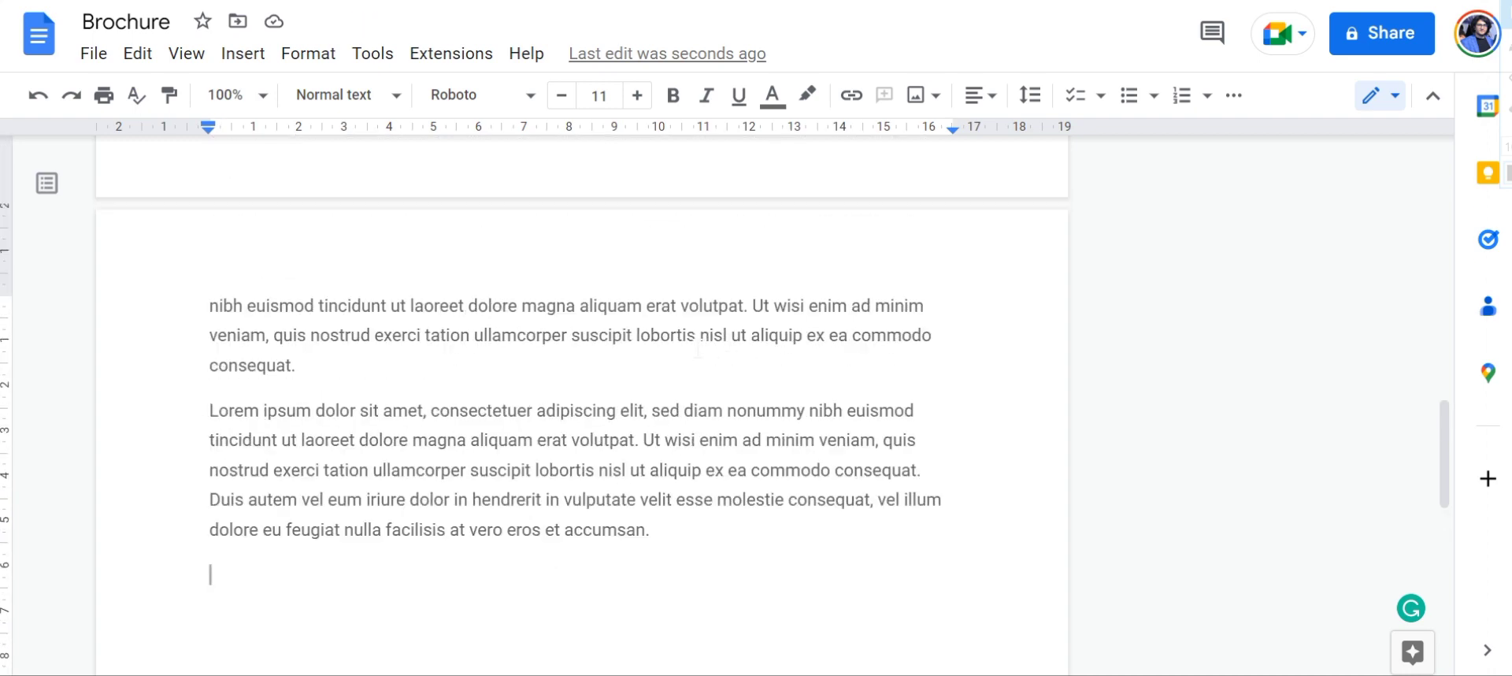
scroll(698, 347, down, 1)
drag(650, 426, 321, 365)
drag(273, 327, 239, 222)
key(BackSpace)
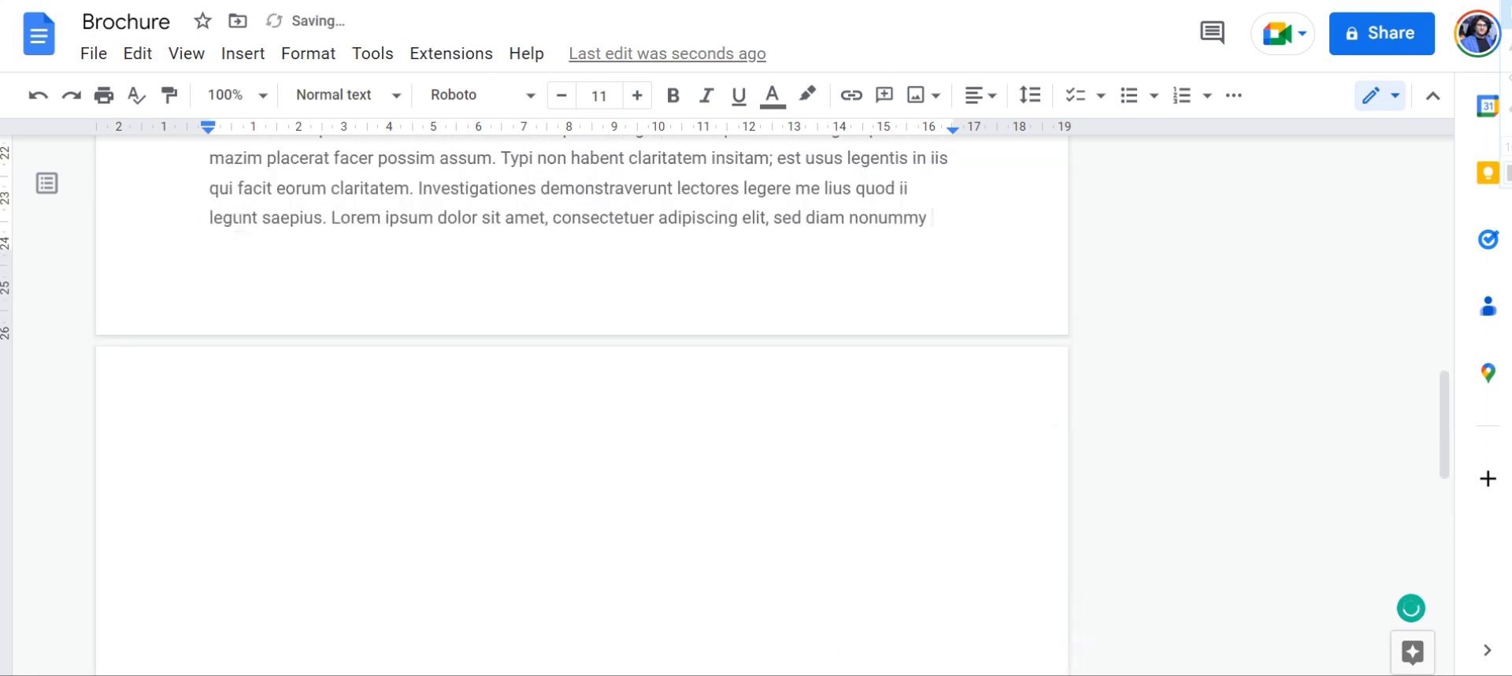
scroll(417, 280, down, 3)
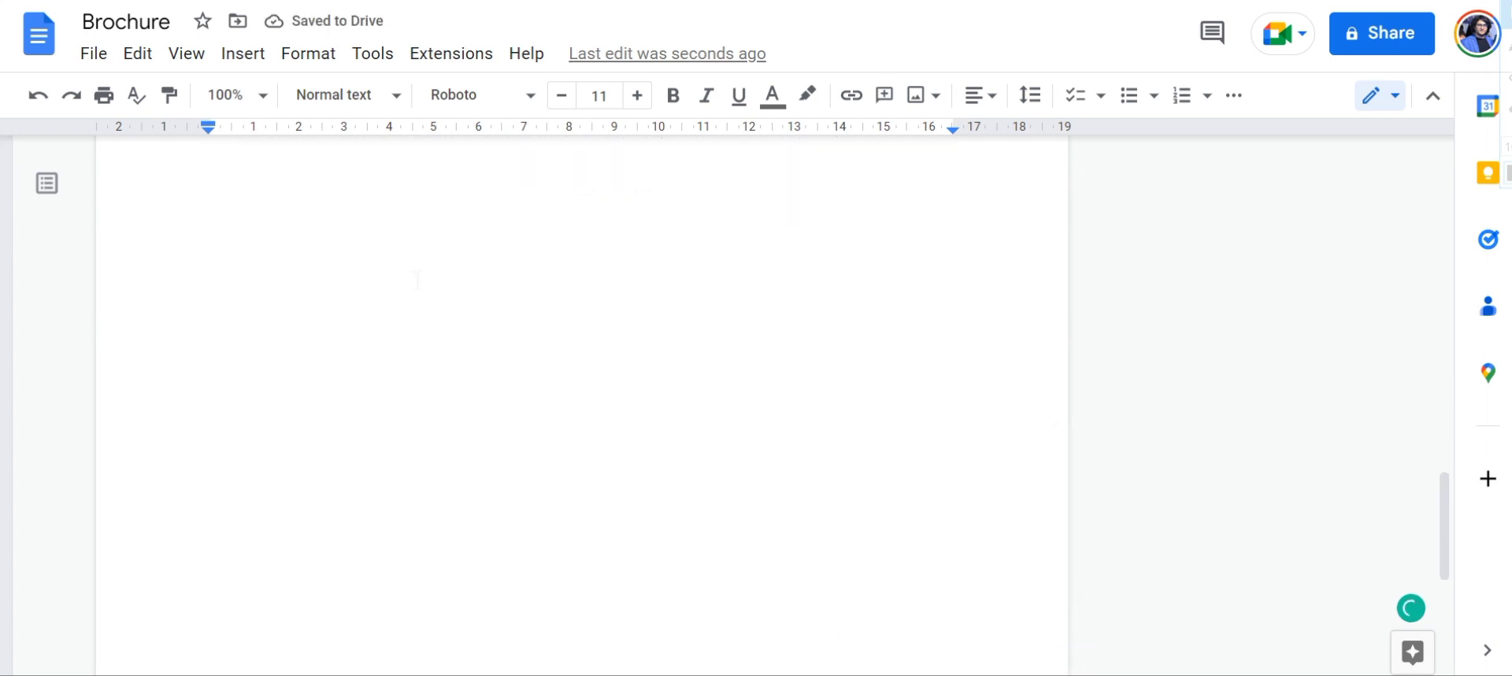
scroll(370, 271, up, 3)
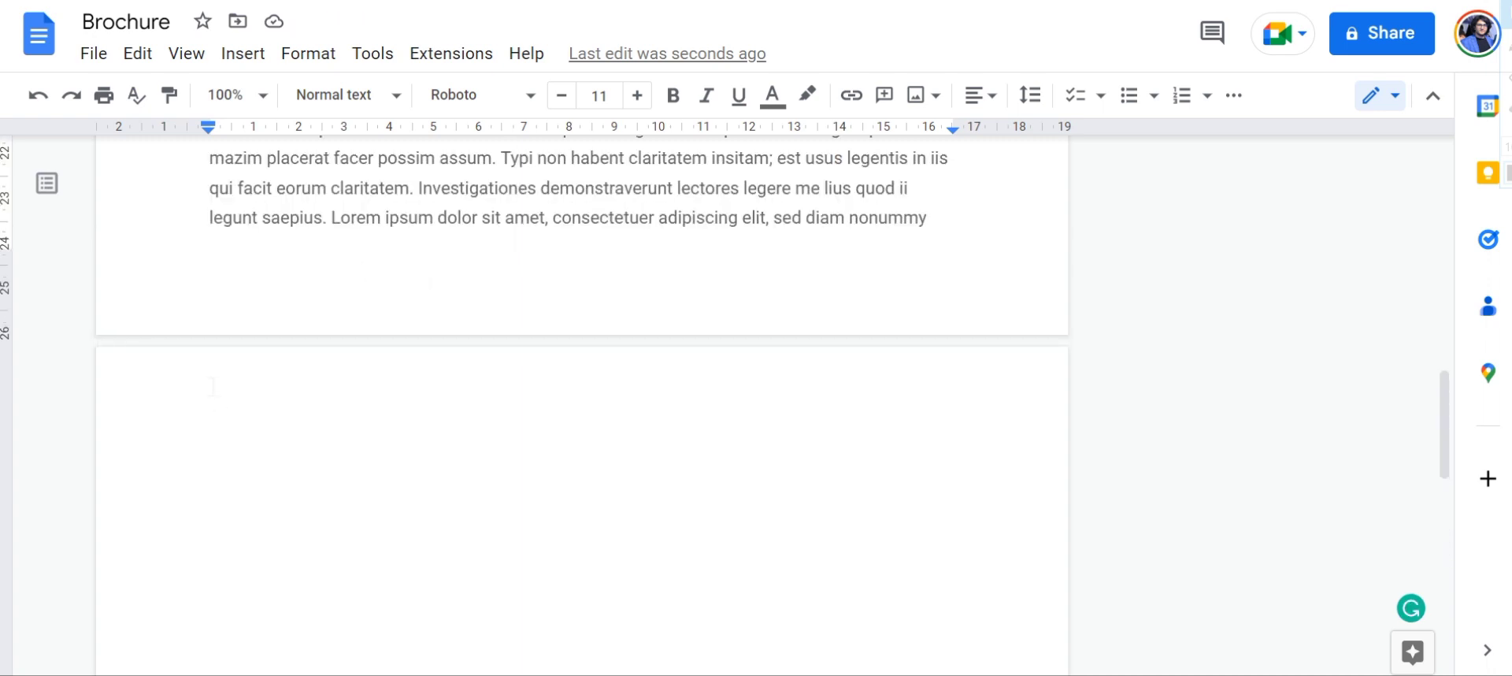
key(ctrl+Return)
Delete the blank lines and invisible table on page 2 until the empty page disappears.
drag(282, 313, 392, 593)
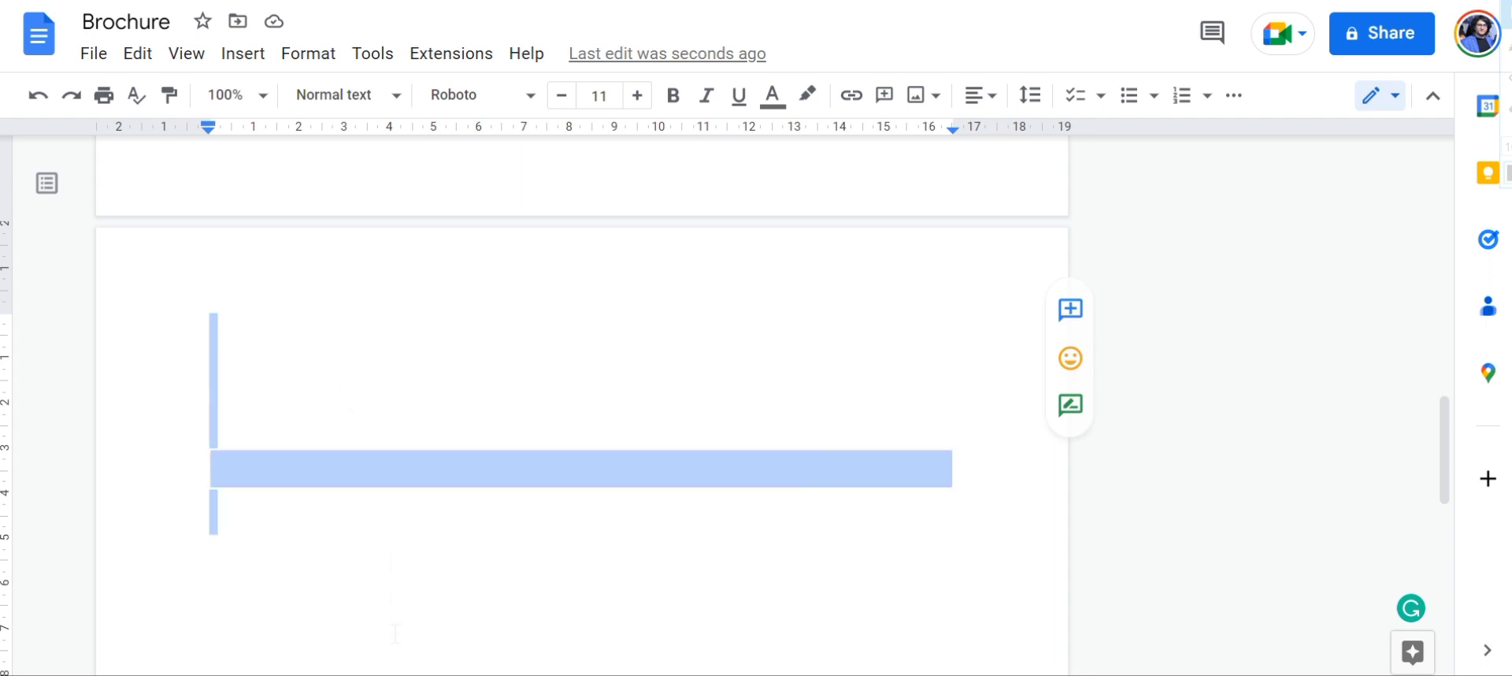
scroll(461, 294, down, 2)
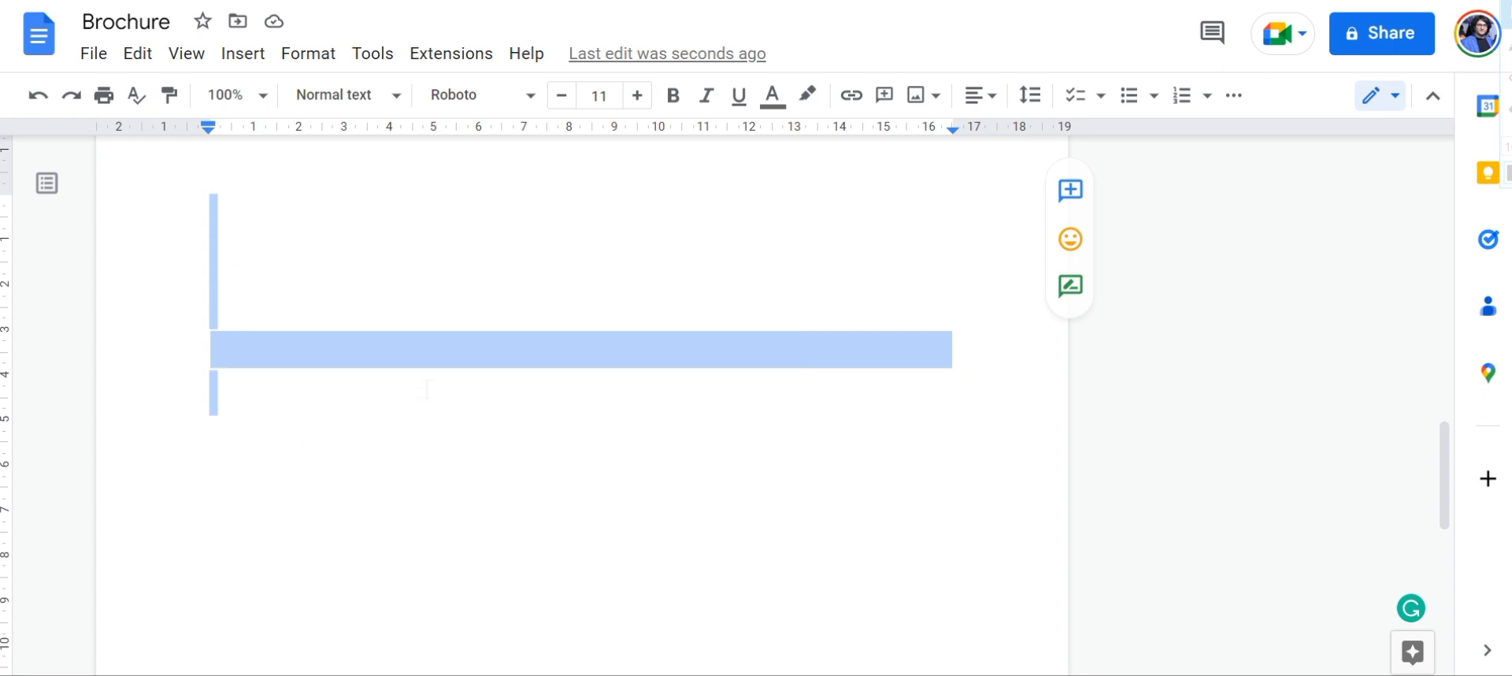
key(BackSpace)
key(ctrl+Return)
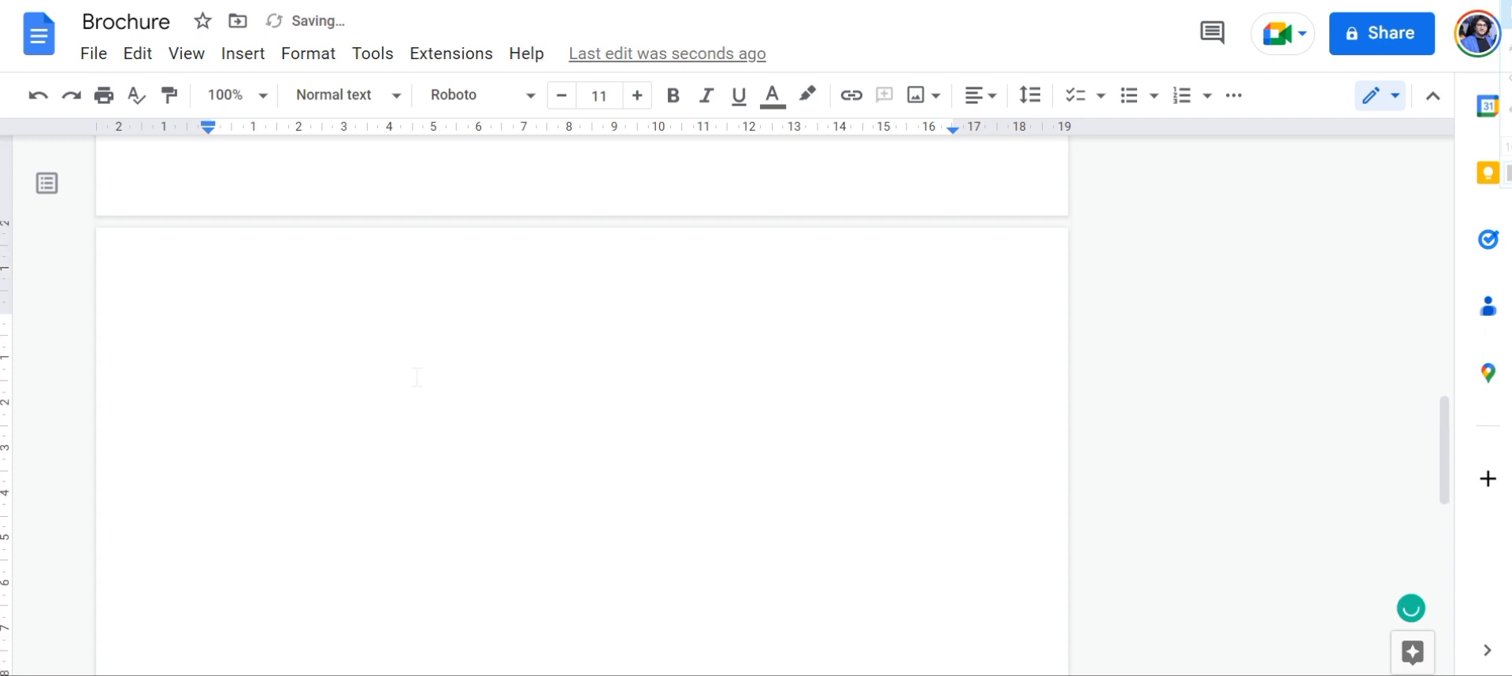
key(BackSpace)
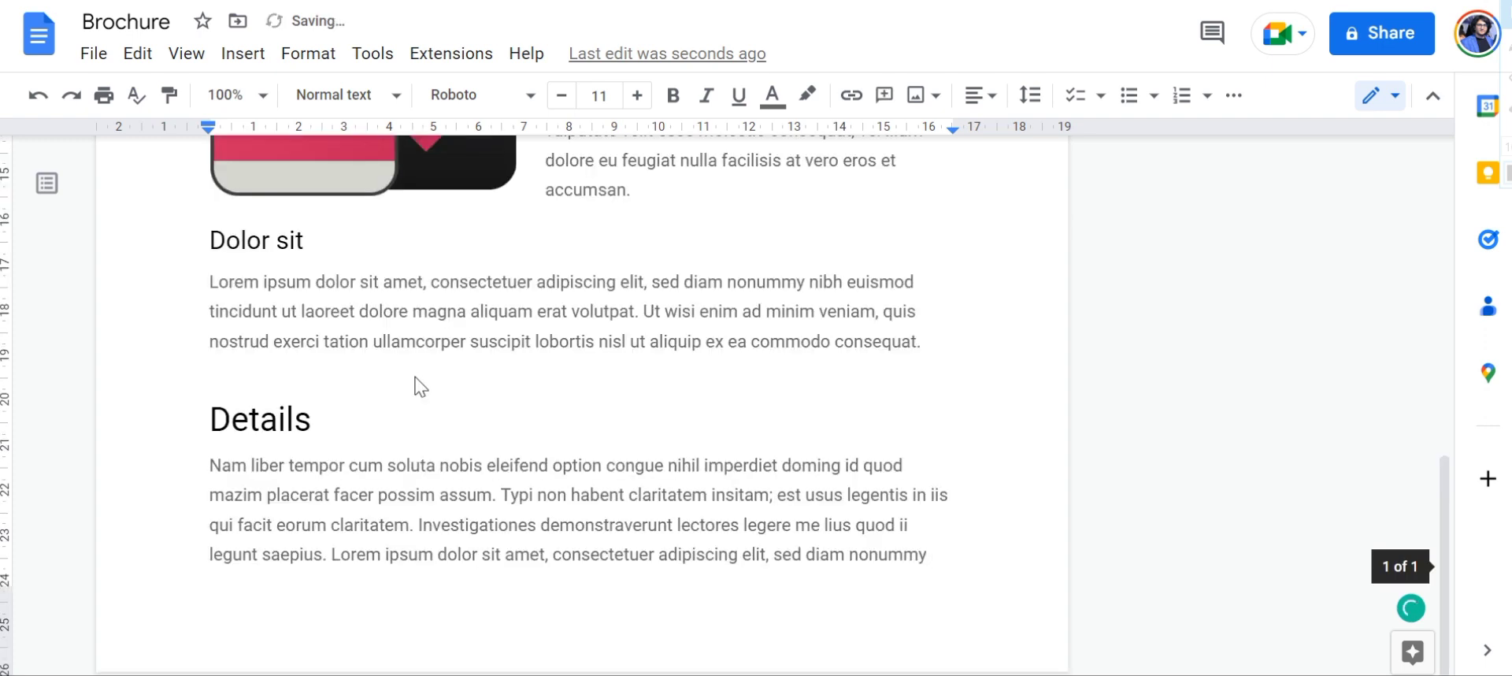